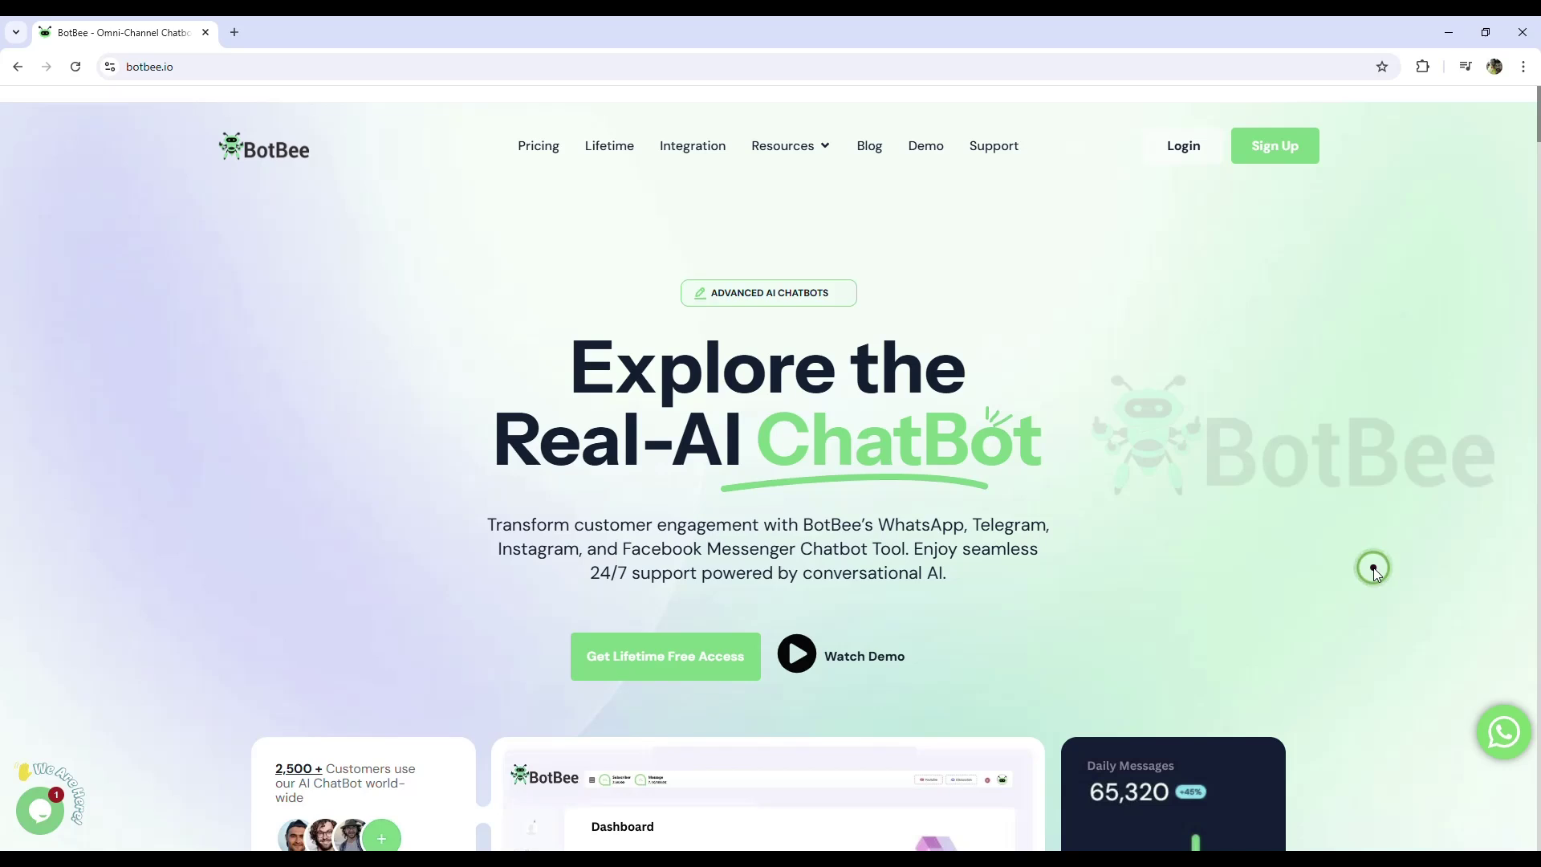
Scroll through the page and log into the BotBee app dashboard.
{"action": "scroll", "coordinate": [1375, 570], "scroll_direction": "down", "scroll_amount": 1}
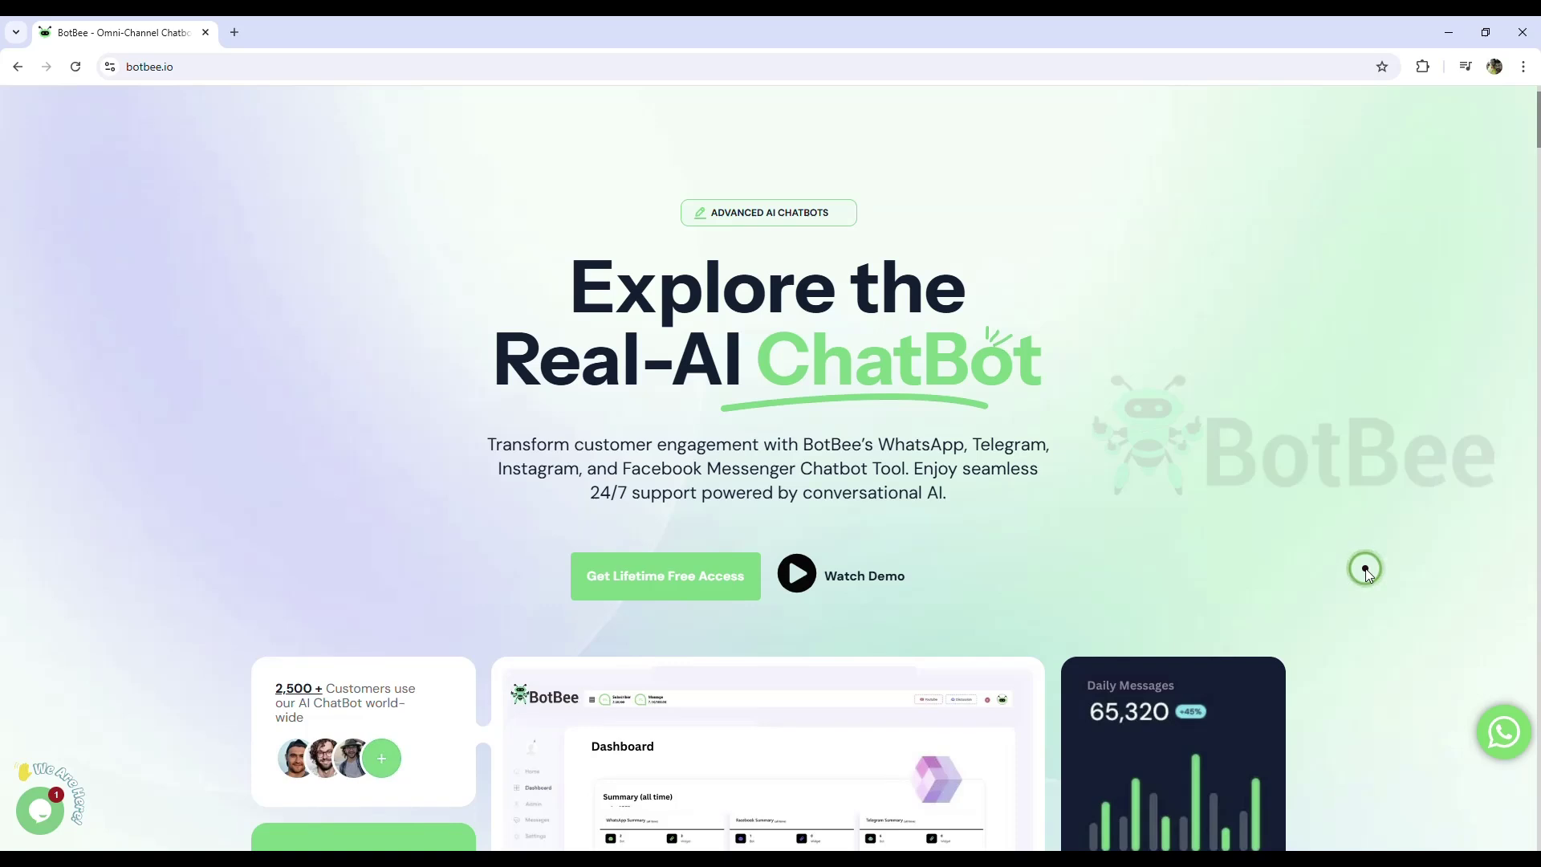
{"action": "scroll", "coordinate": [1367, 571], "scroll_direction": "up", "scroll_amount": 1}
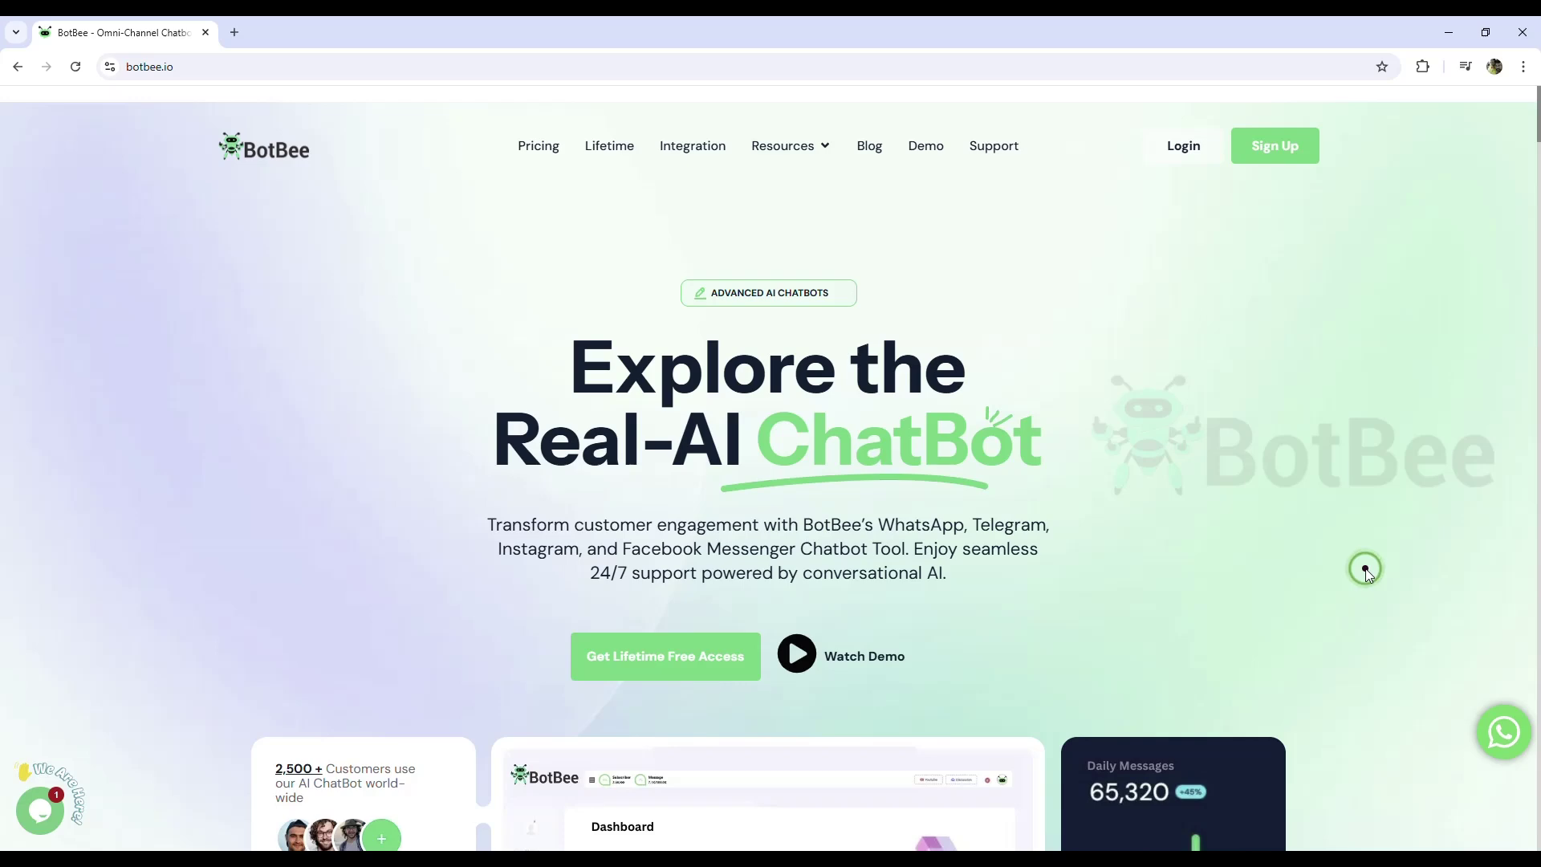
{"action": "scroll", "coordinate": [1367, 572], "scroll_direction": "down", "scroll_amount": 10}
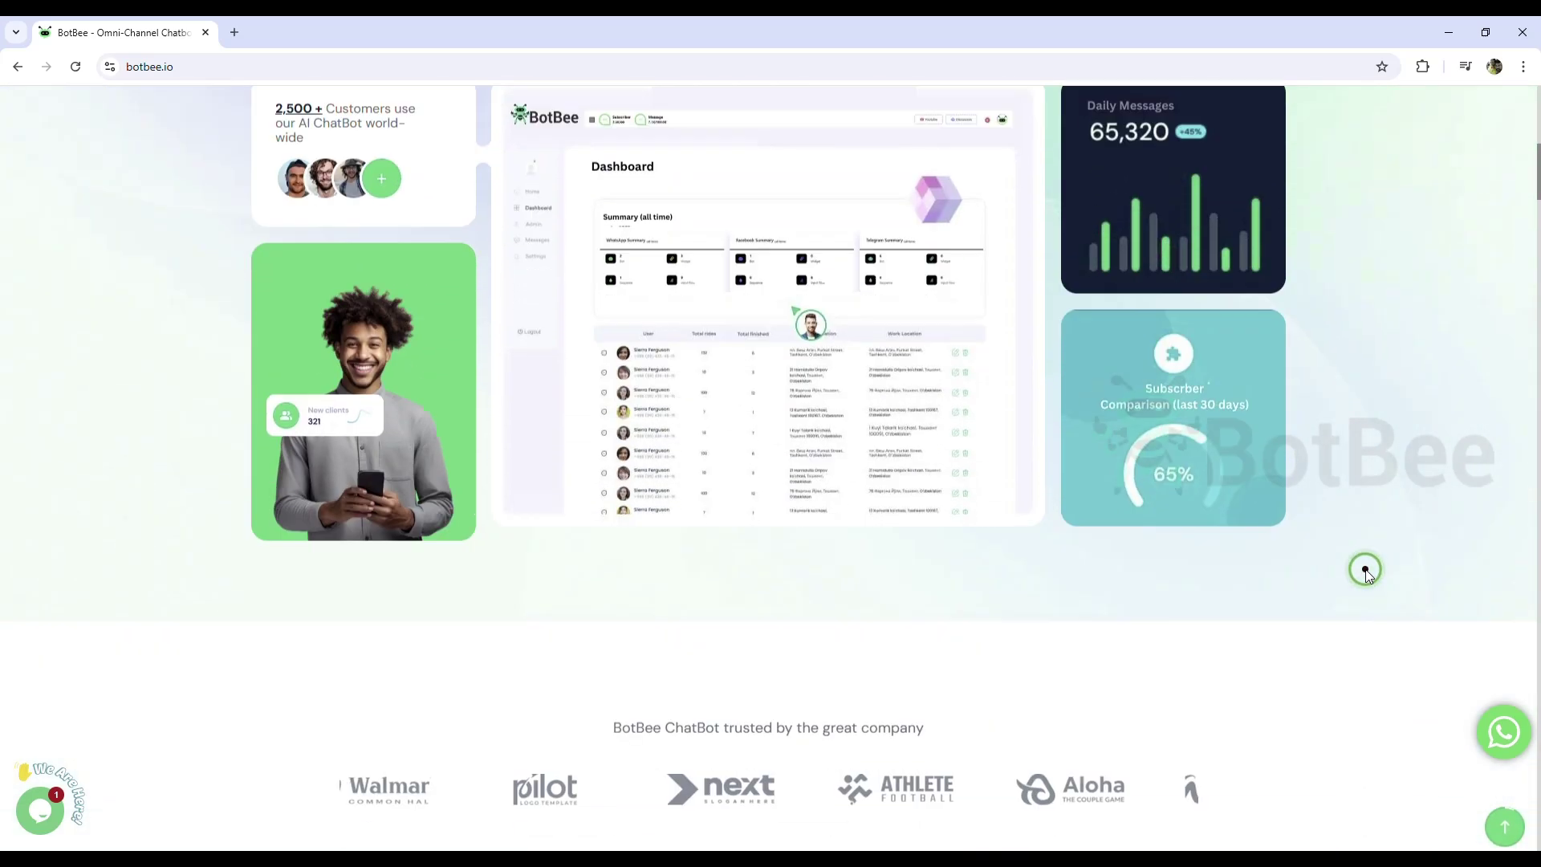
{"action": "scroll", "coordinate": [1367, 571], "scroll_direction": "down", "scroll_amount": 8}
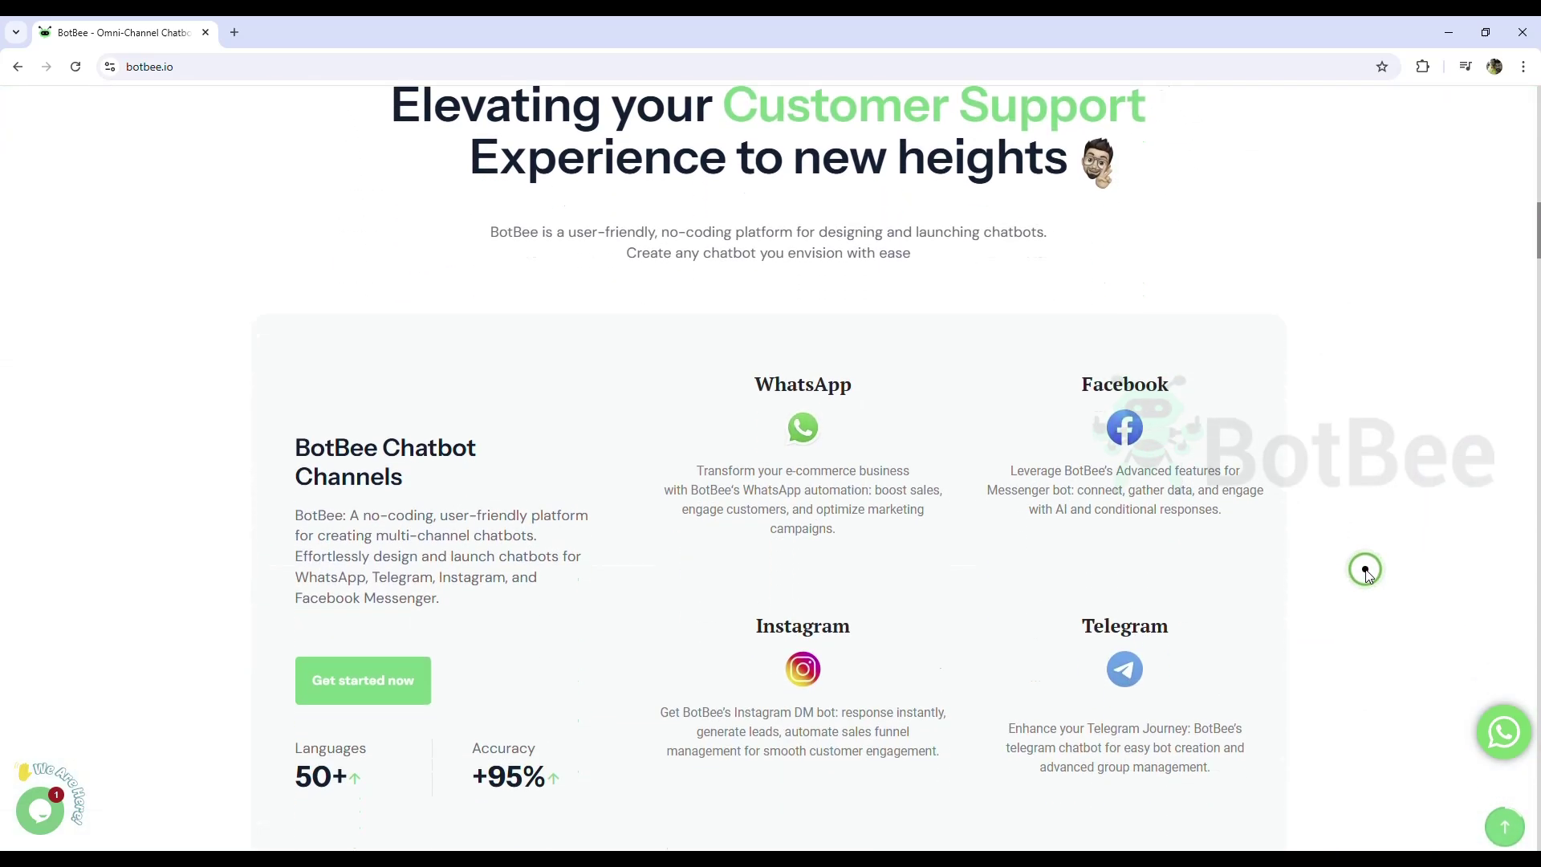
{"action": "scroll", "coordinate": [1367, 571], "scroll_direction": "down", "scroll_amount": 10}
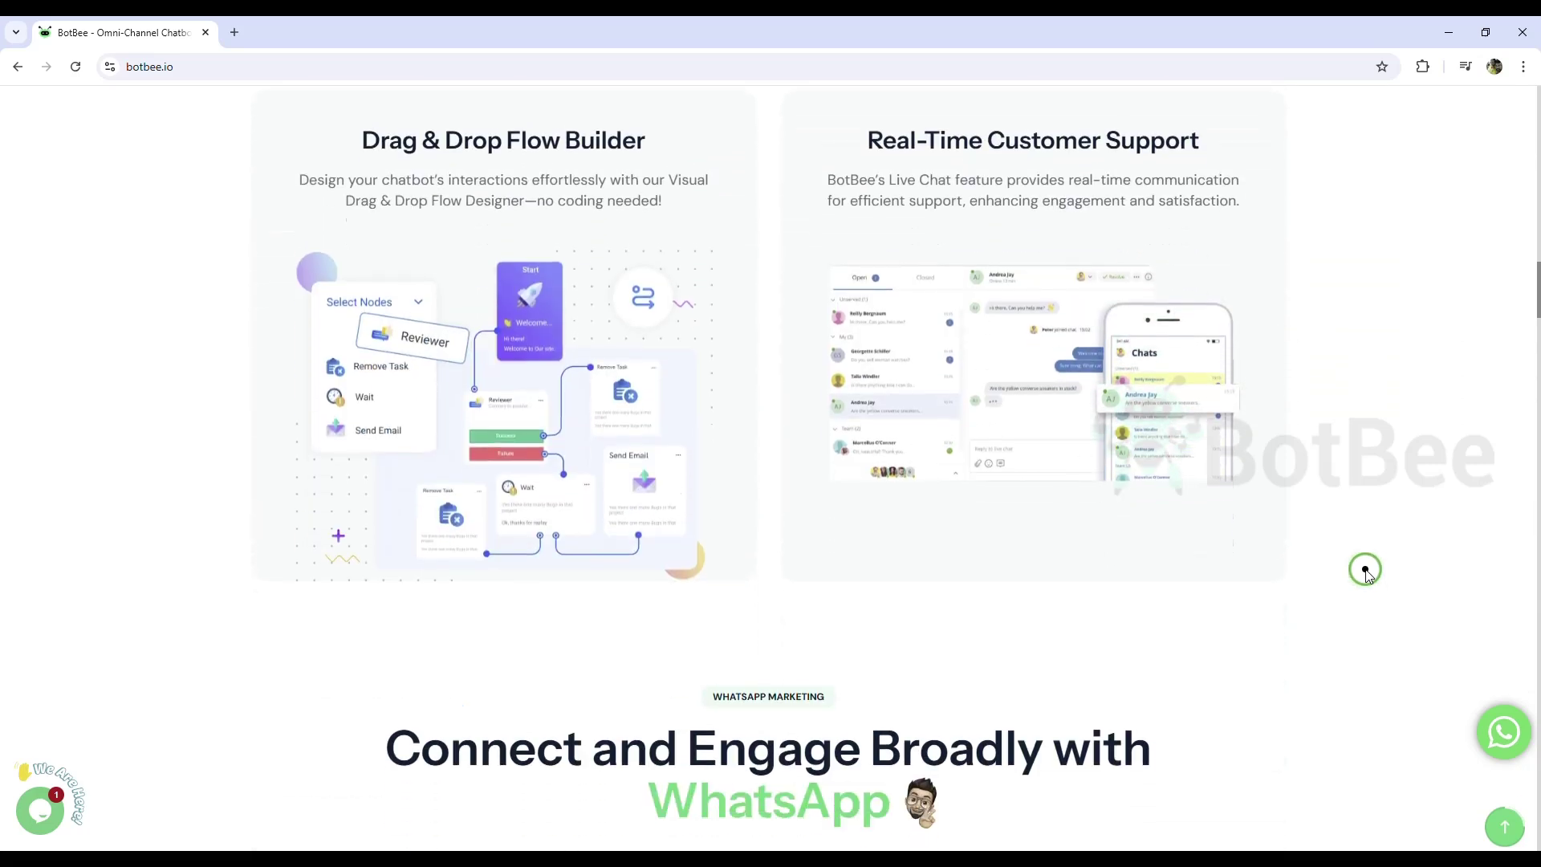
{"action": "scroll", "coordinate": [1395, 595], "scroll_direction": "down", "scroll_amount": 10}
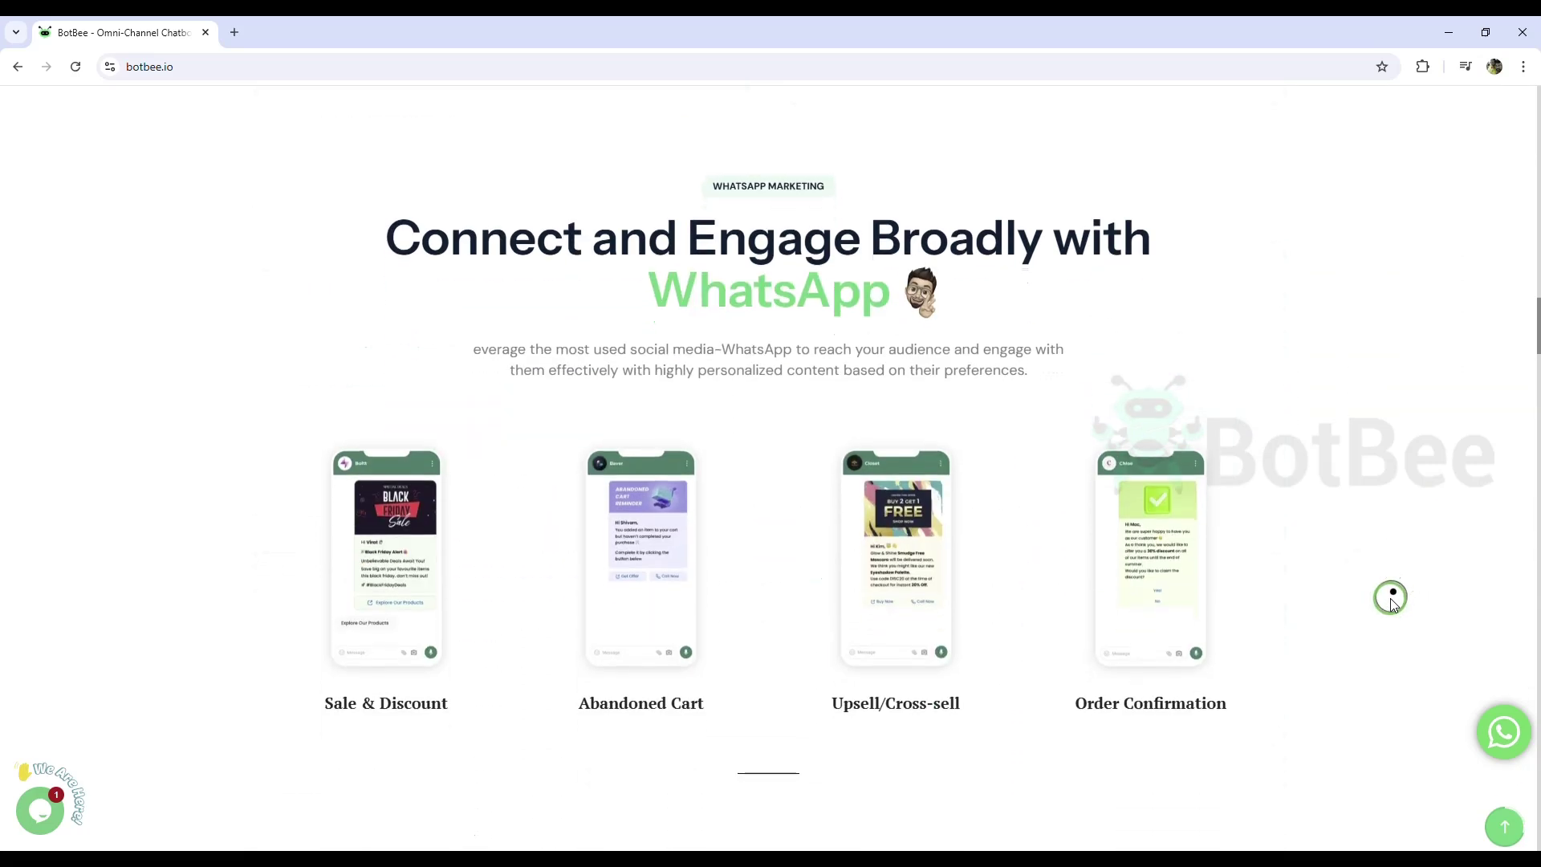
{"action": "scroll", "coordinate": [1391, 601], "scroll_direction": "down", "scroll_amount": 10}
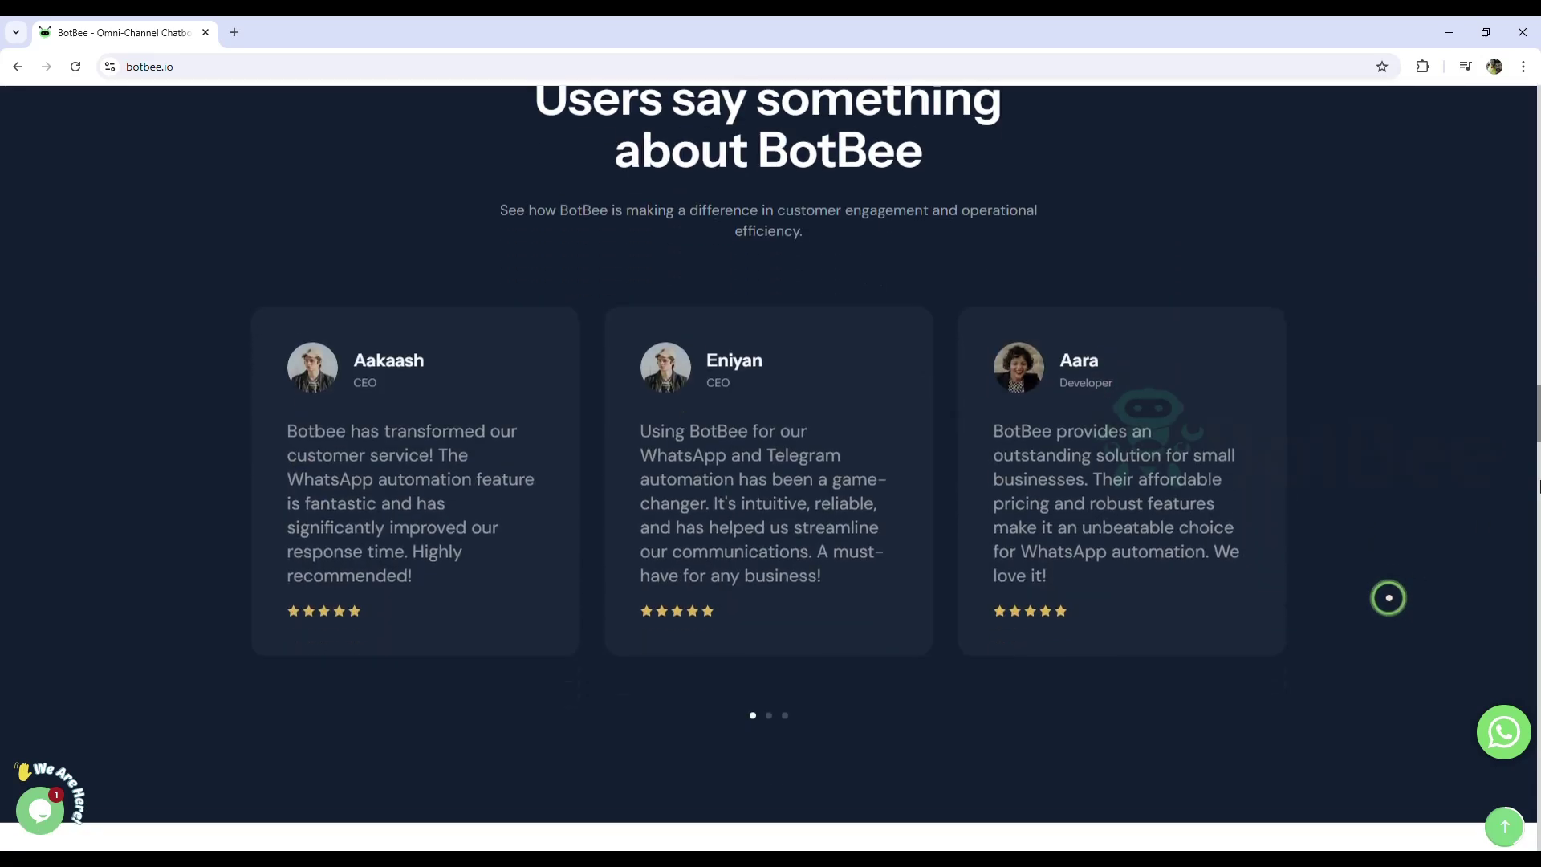
{"action": "left_click_drag", "start_coordinate": [1534, 423], "coordinate": [1539, 90]}
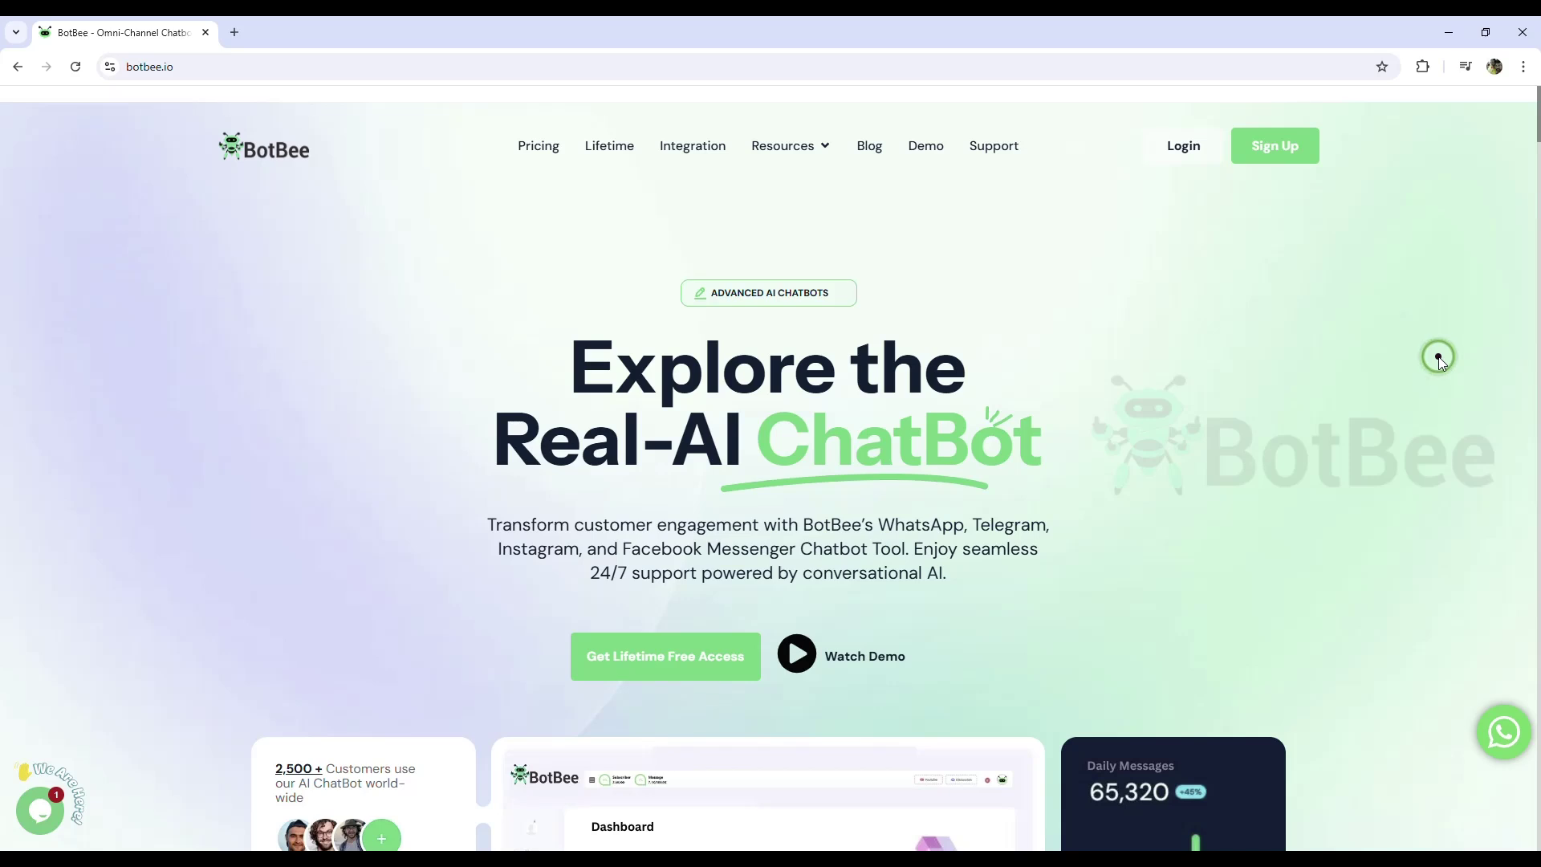
{"action": "left_click", "coordinate": [1180, 149]}
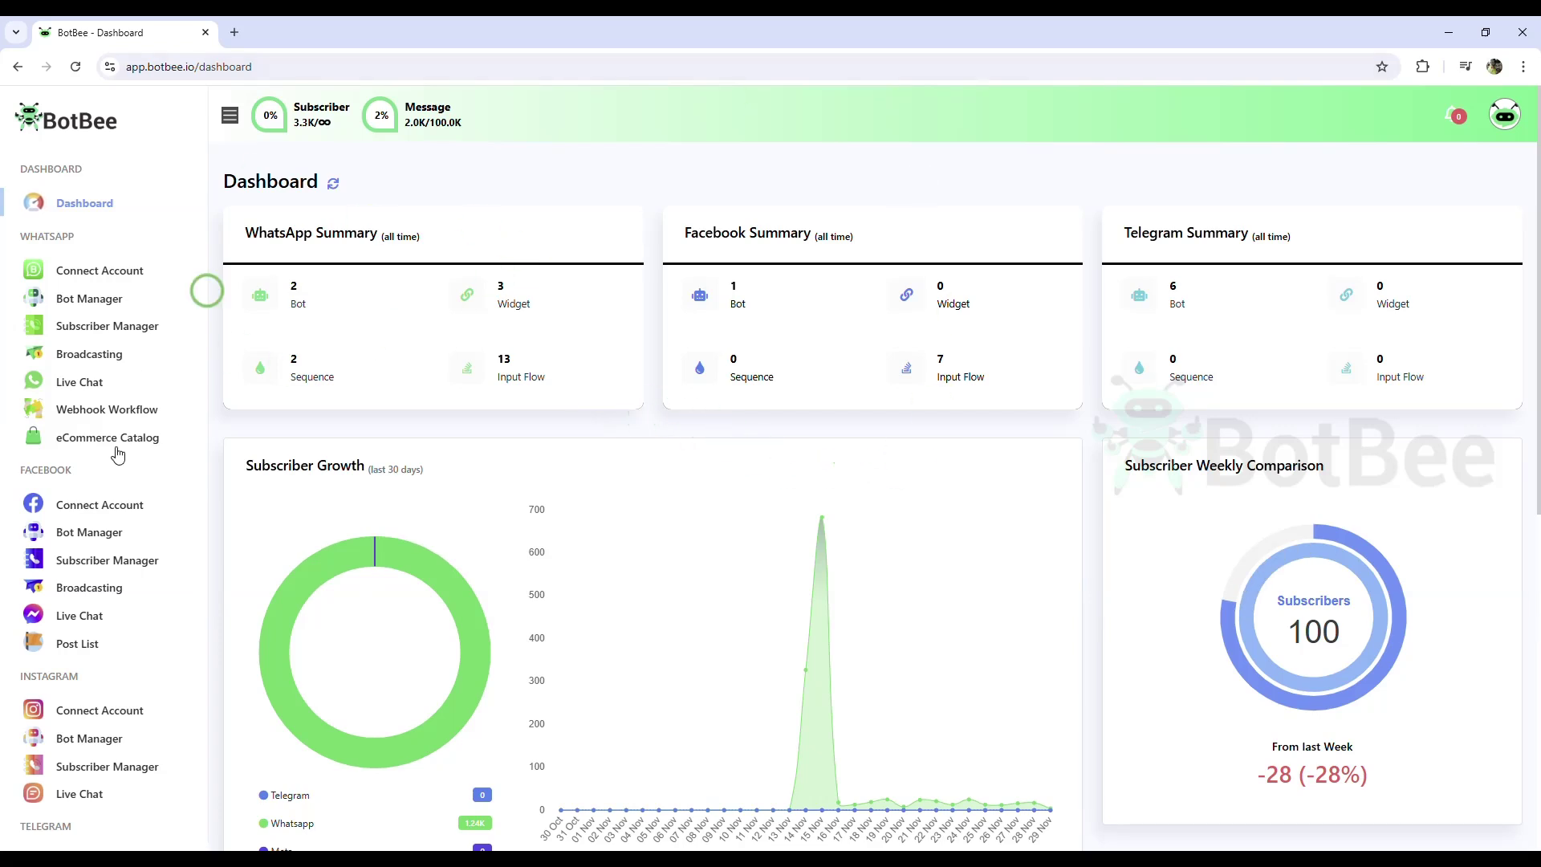
Go to Settings and open the Google Sheet Integration tab.
{"action": "scroll", "coordinate": [88, 642], "scroll_direction": "down", "scroll_amount": 3}
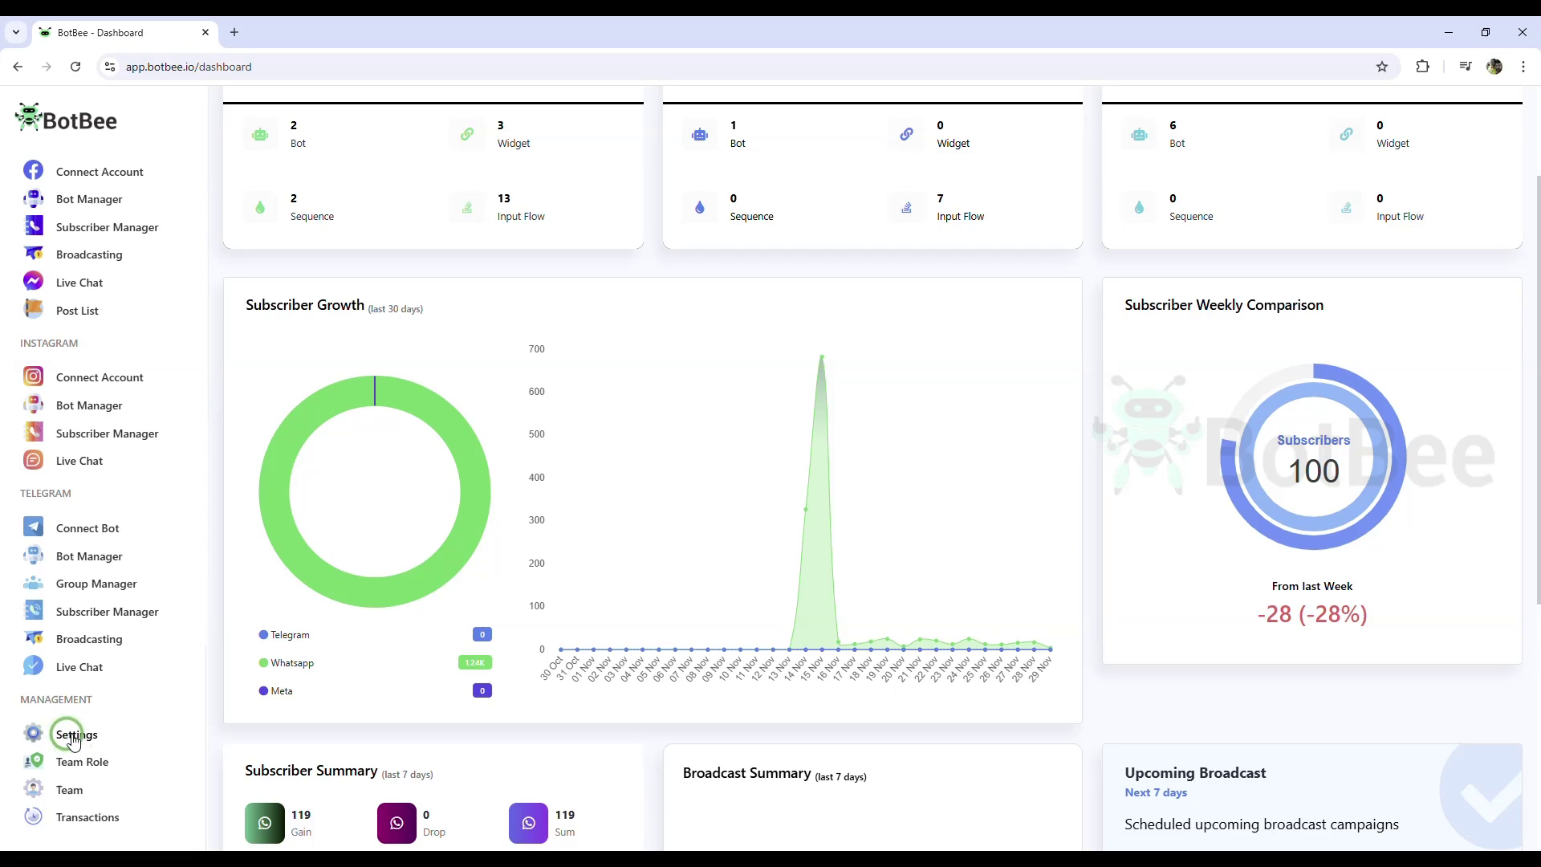
{"action": "left_click", "coordinate": [69, 737]}
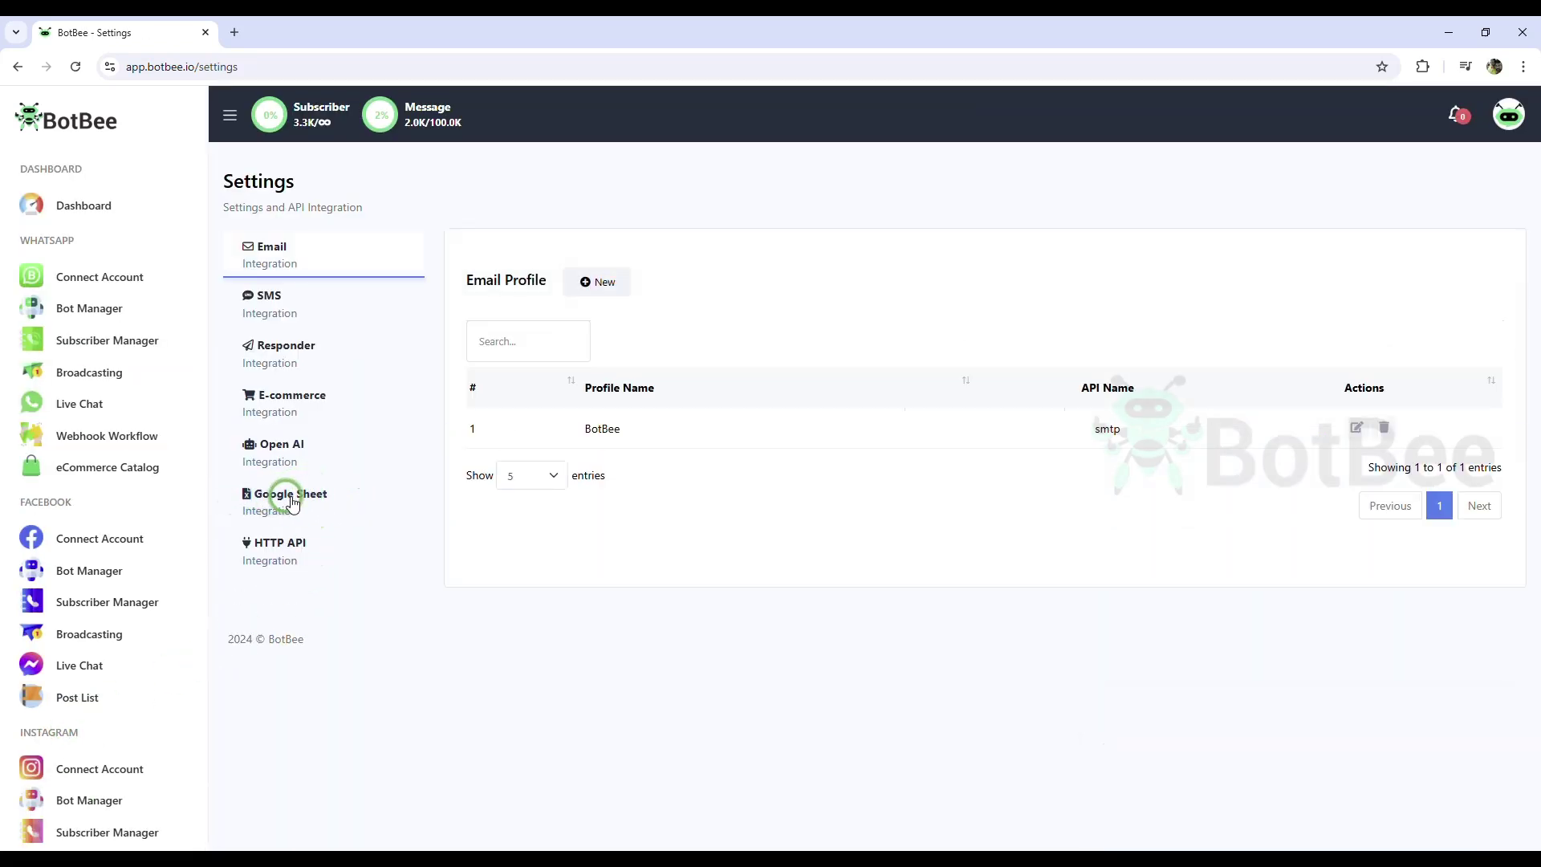
{"action": "left_click", "coordinate": [291, 497]}
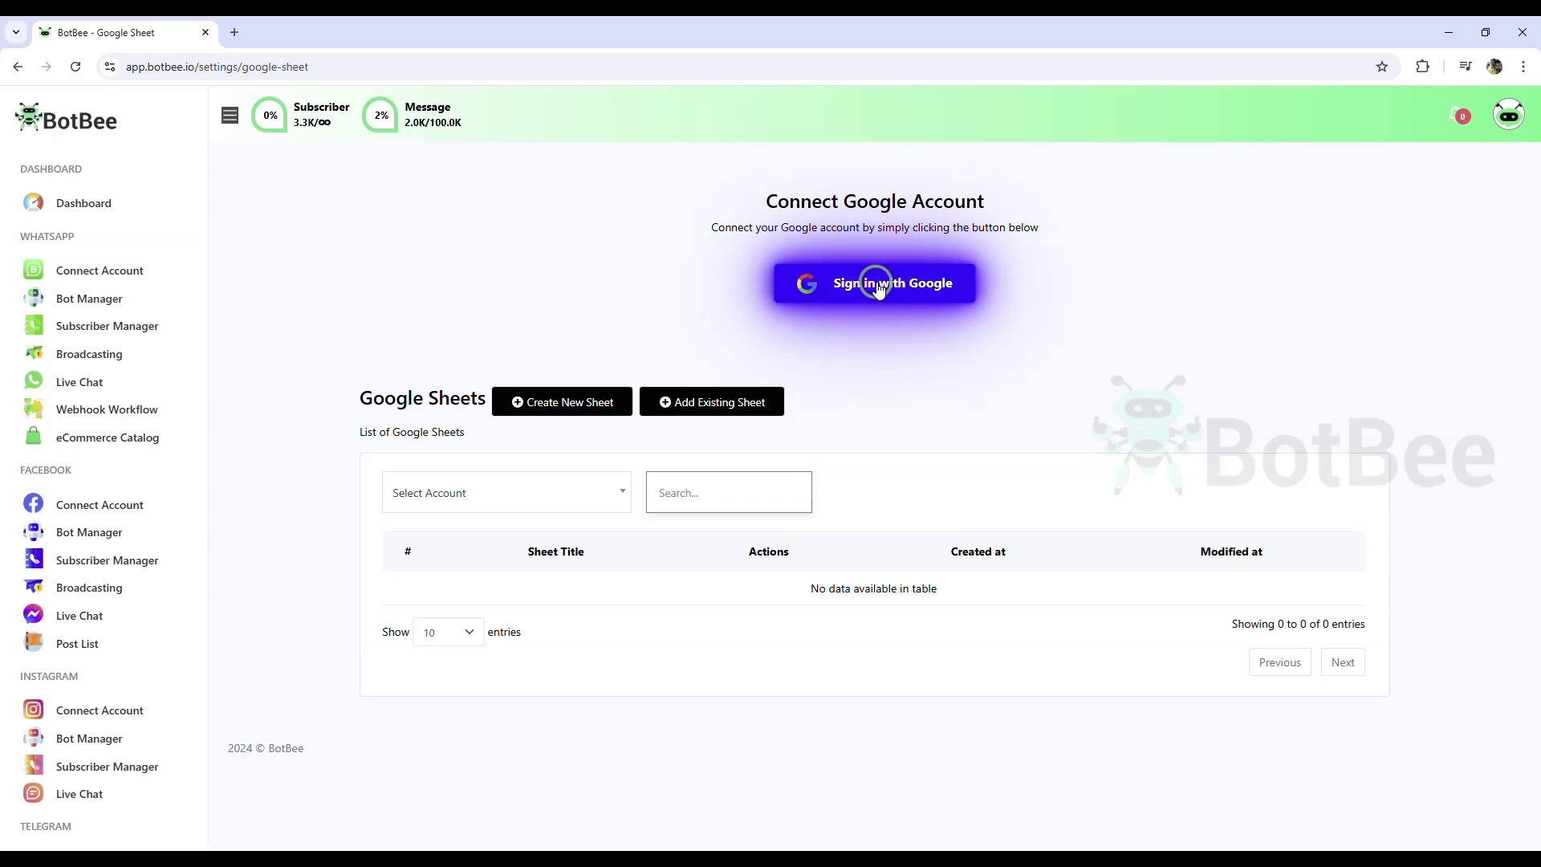
Sign in with the Google account and grant BotBee Sheet all Drive and Sheets permissions.
{"action": "left_click", "coordinate": [889, 287]}
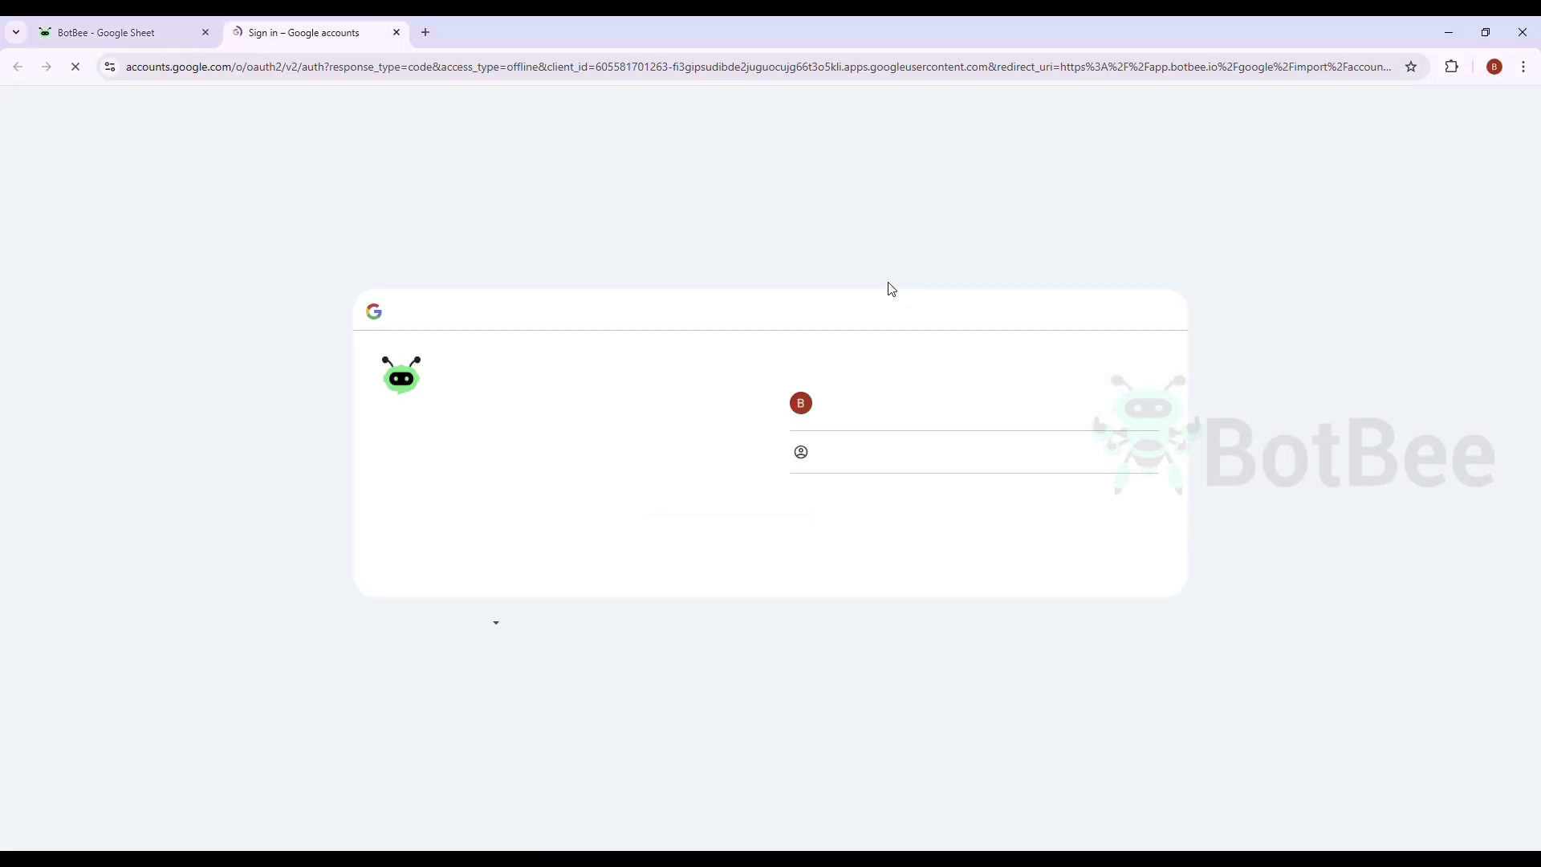
{"action": "left_click", "coordinate": [857, 411]}
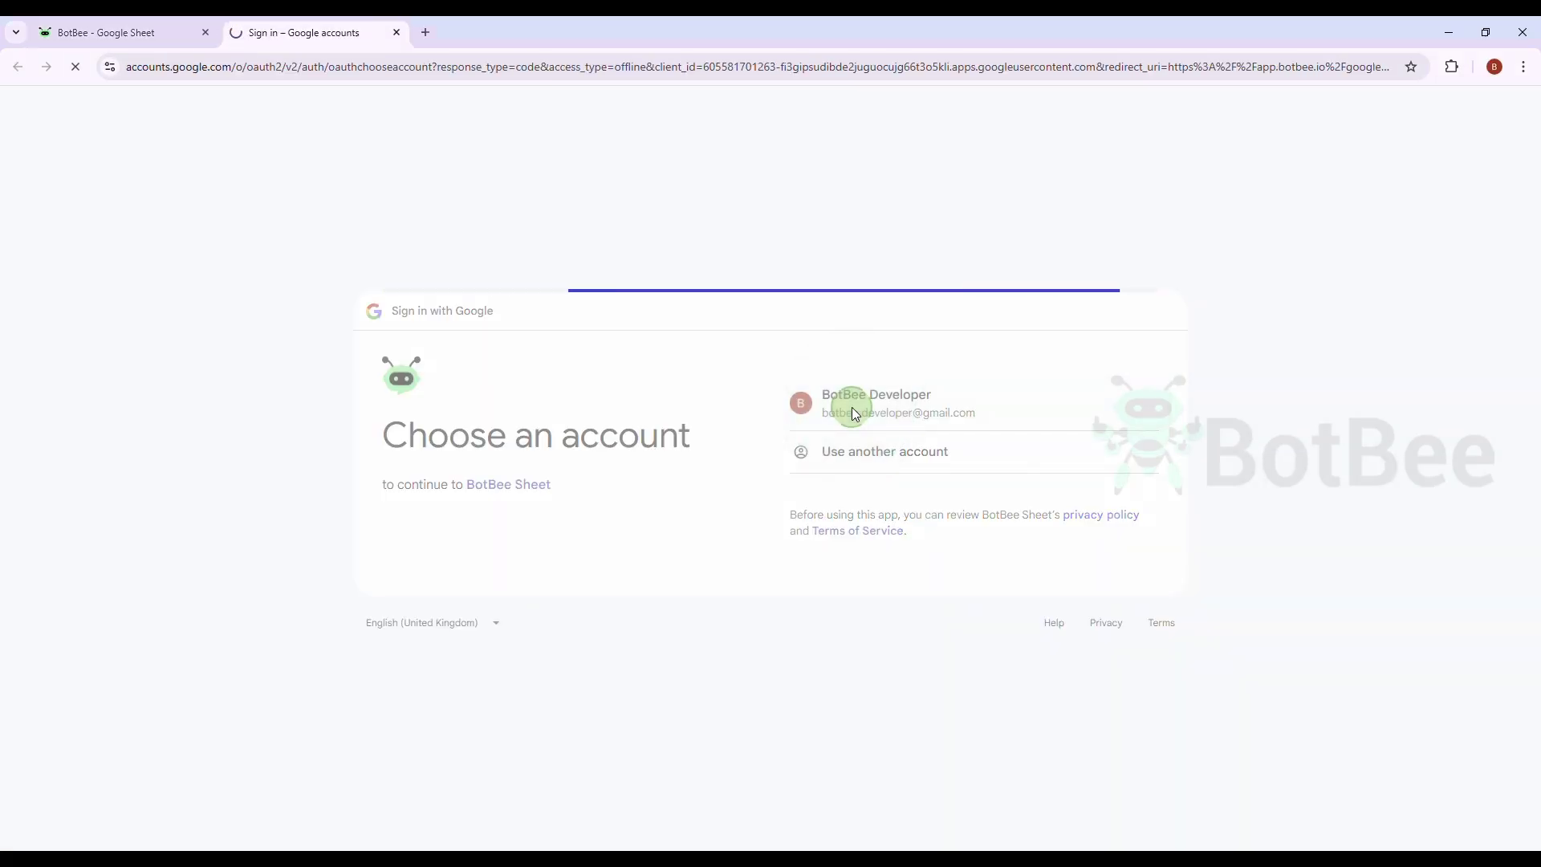
{"action": "left_click", "coordinate": [863, 414]}
{"action": "left_click", "coordinate": [1048, 566]}
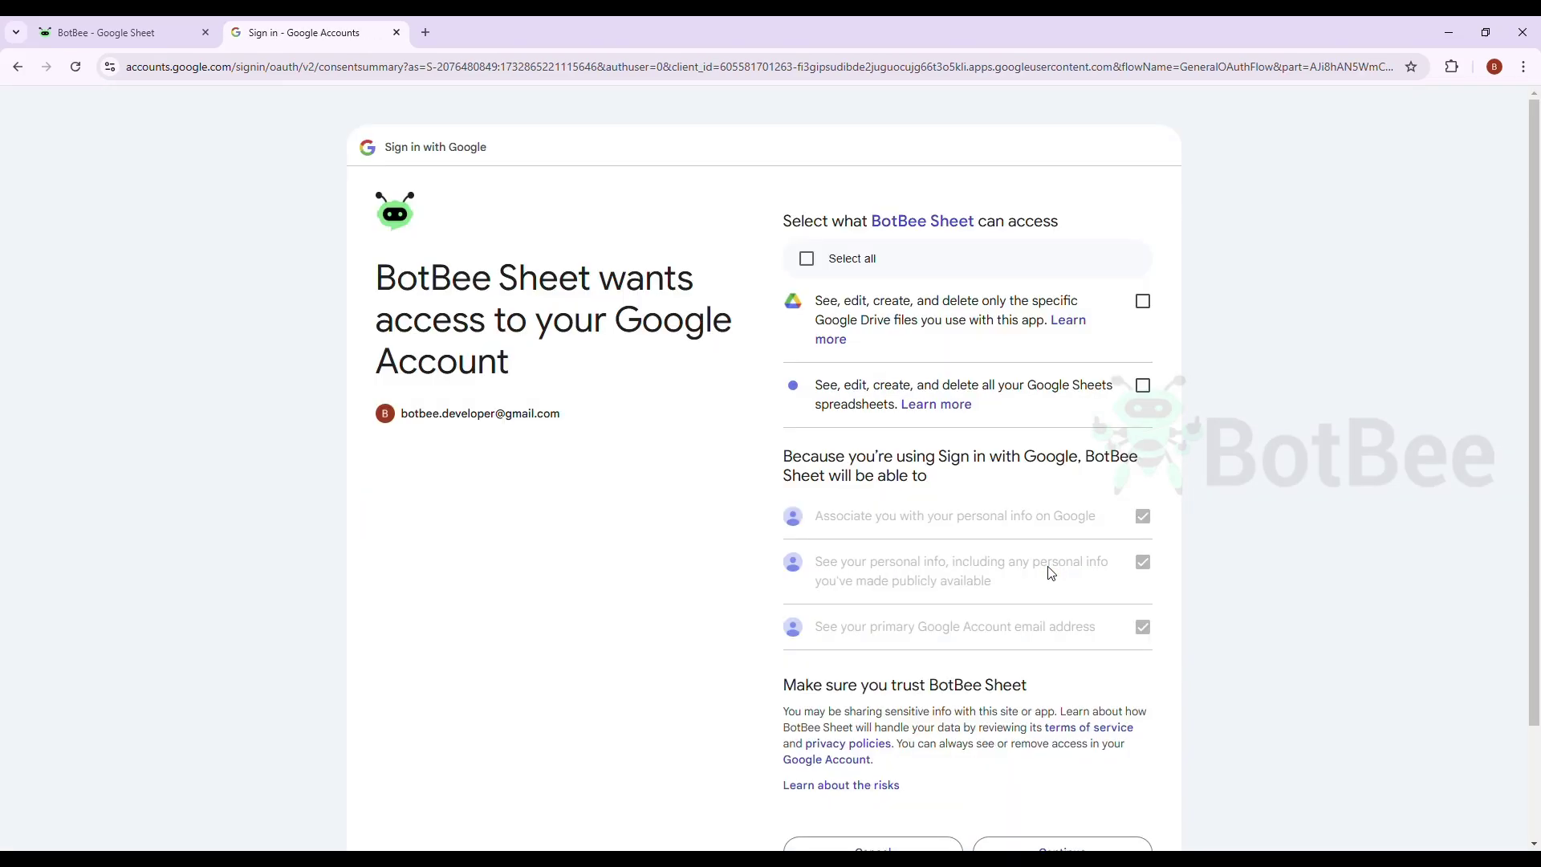
{"action": "left_click", "coordinate": [807, 258]}
{"action": "scroll", "coordinate": [1057, 745], "scroll_direction": "down", "scroll_amount": 2}
{"action": "left_click", "coordinate": [1065, 732]}
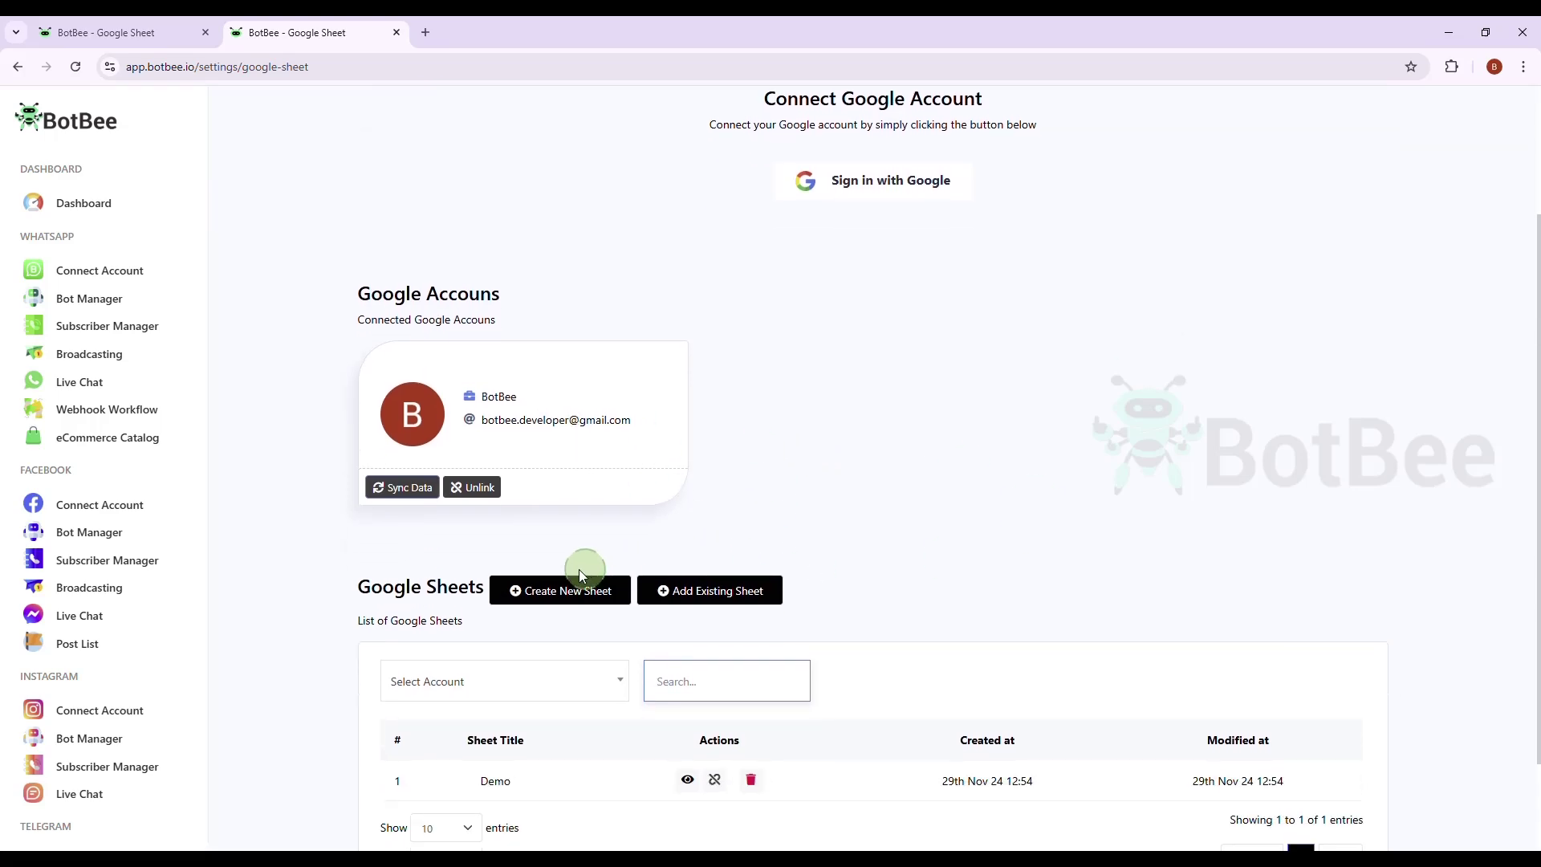
Create and save a 'BotBee Demo' sheet under the connected Google account, with a header column.
{"action": "left_click", "coordinate": [559, 594]}
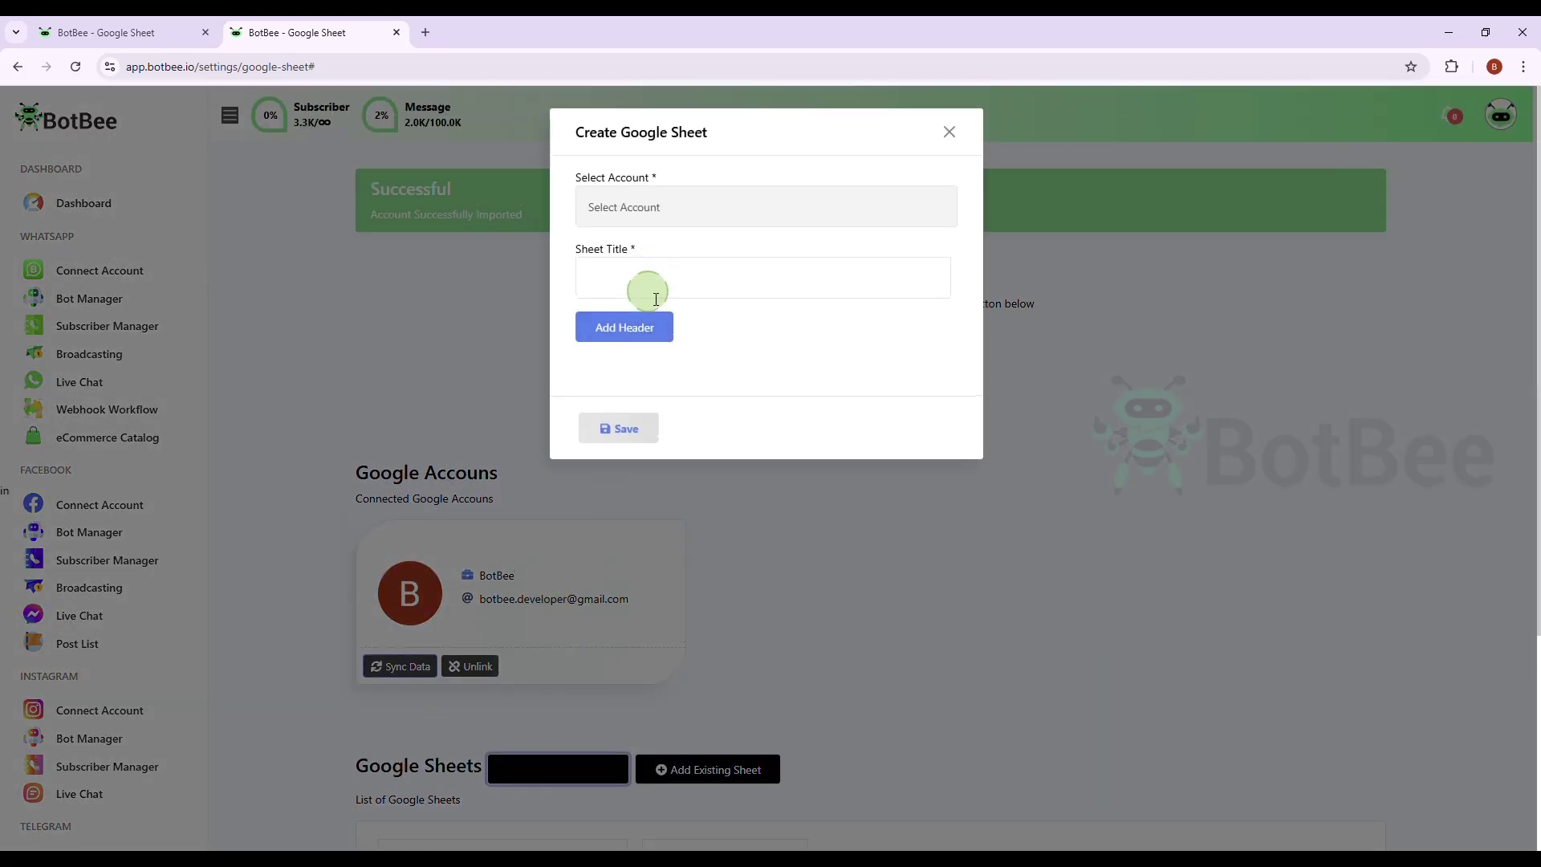
{"action": "left_click", "coordinate": [654, 295]}
{"action": "type", "text": "Bo"}
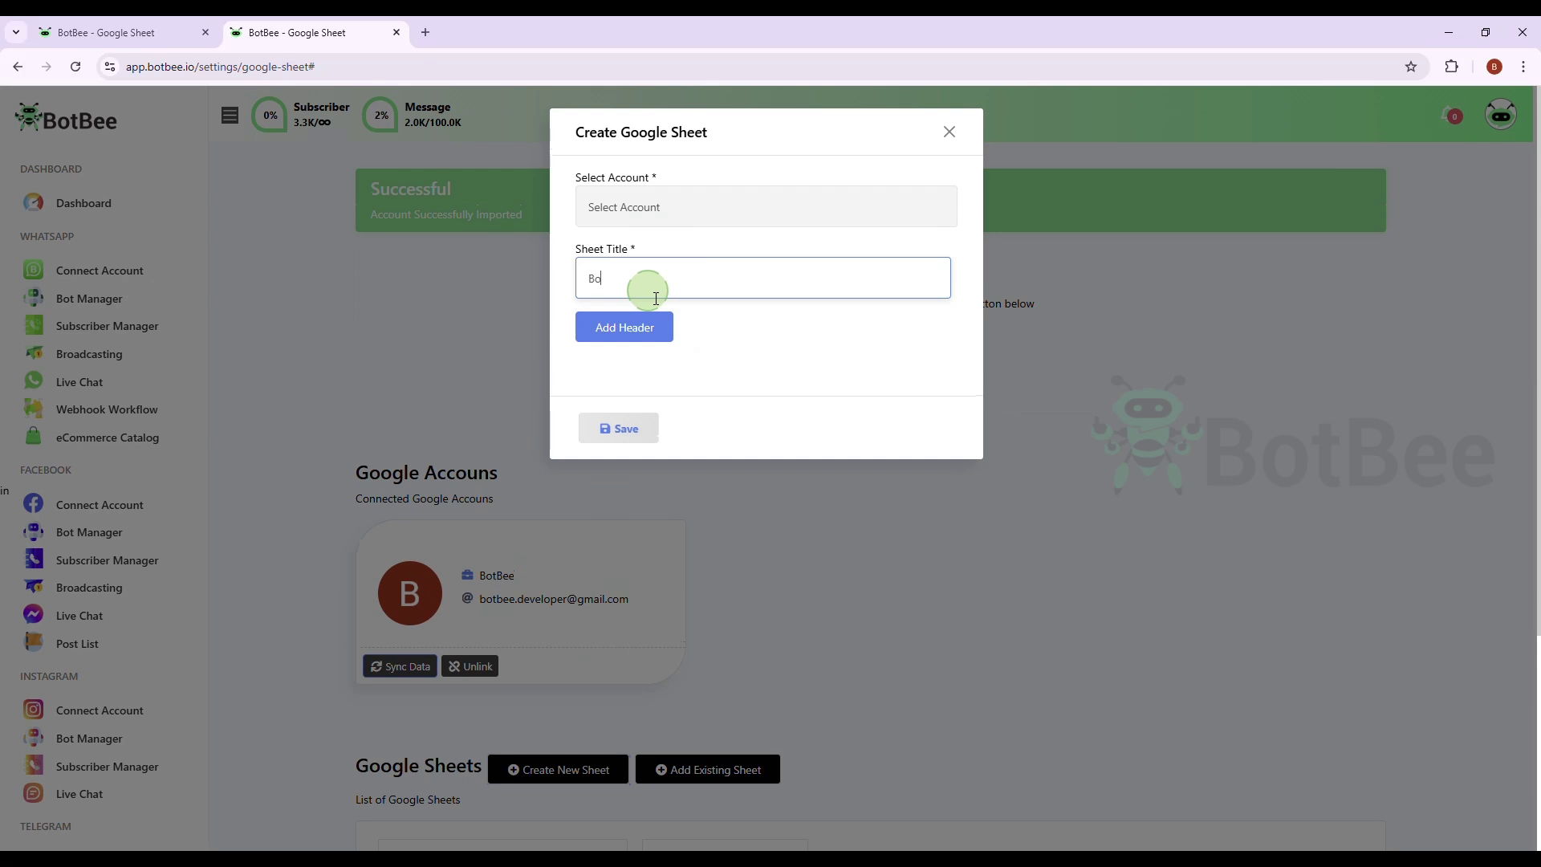
{"action": "type", "text": "tBee Demo"}
{"action": "left_click", "coordinate": [695, 197]}
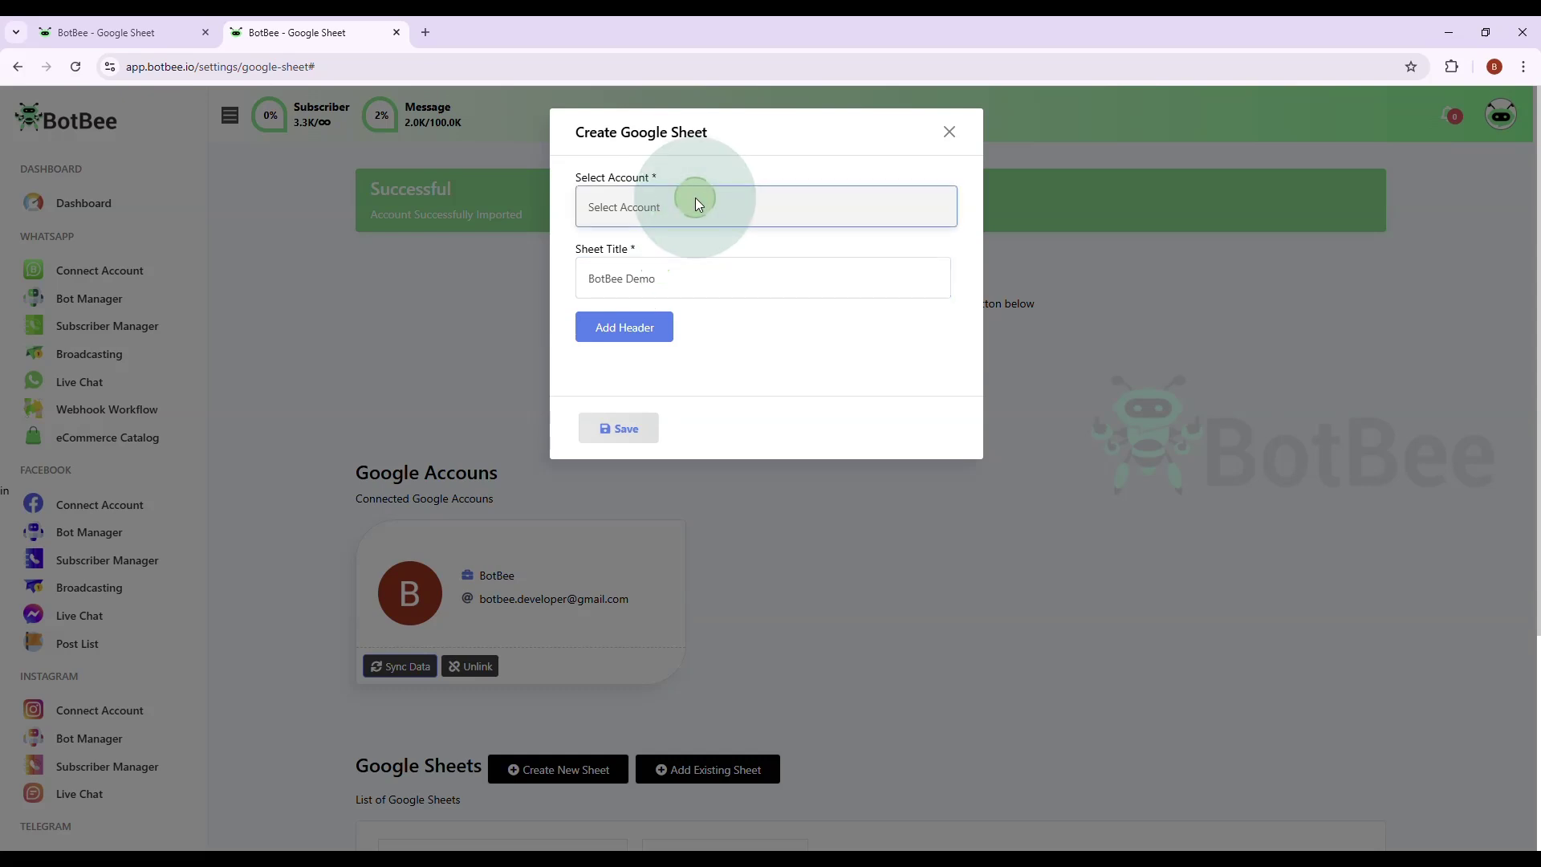
{"action": "left_click", "coordinate": [676, 263]}
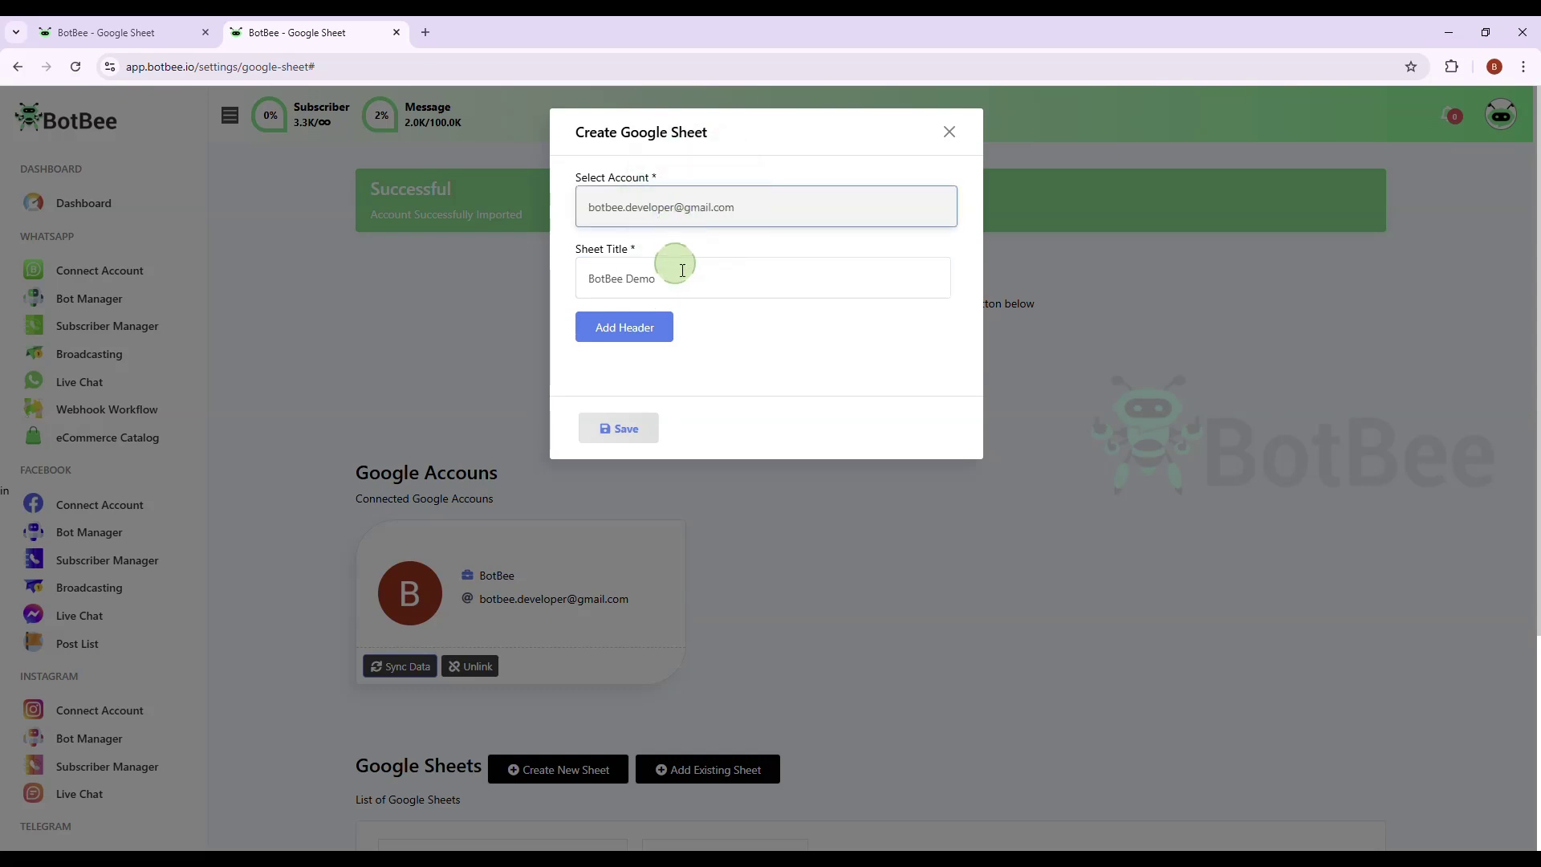
{"action": "left_click", "coordinate": [650, 329]}
{"action": "left_click", "coordinate": [609, 433]}
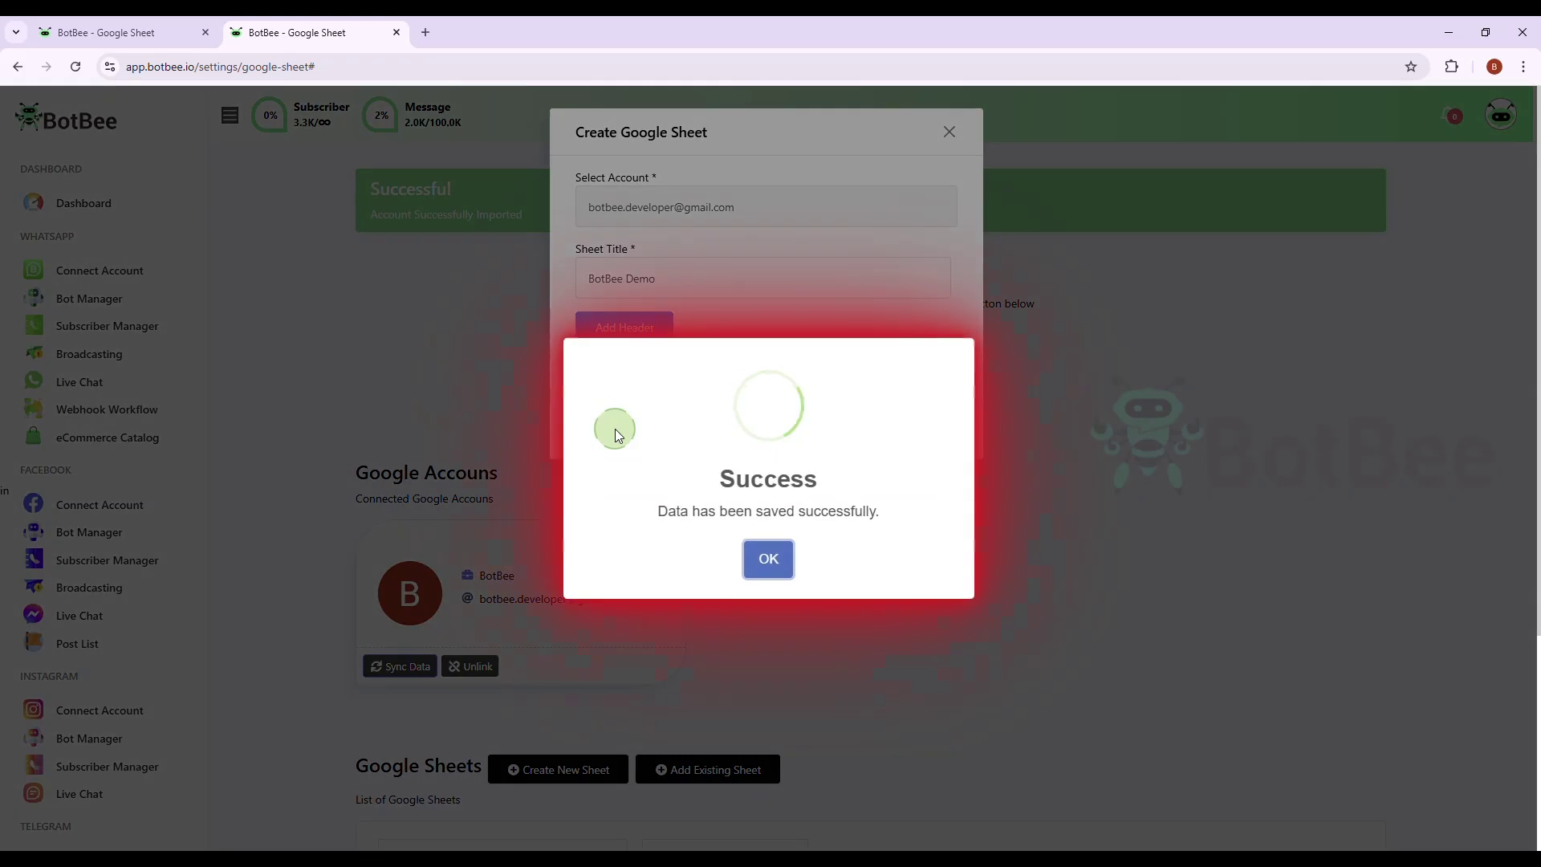
Dismiss the success message and find BotBee Demo in the sheets list.
{"action": "left_click", "coordinate": [778, 568]}
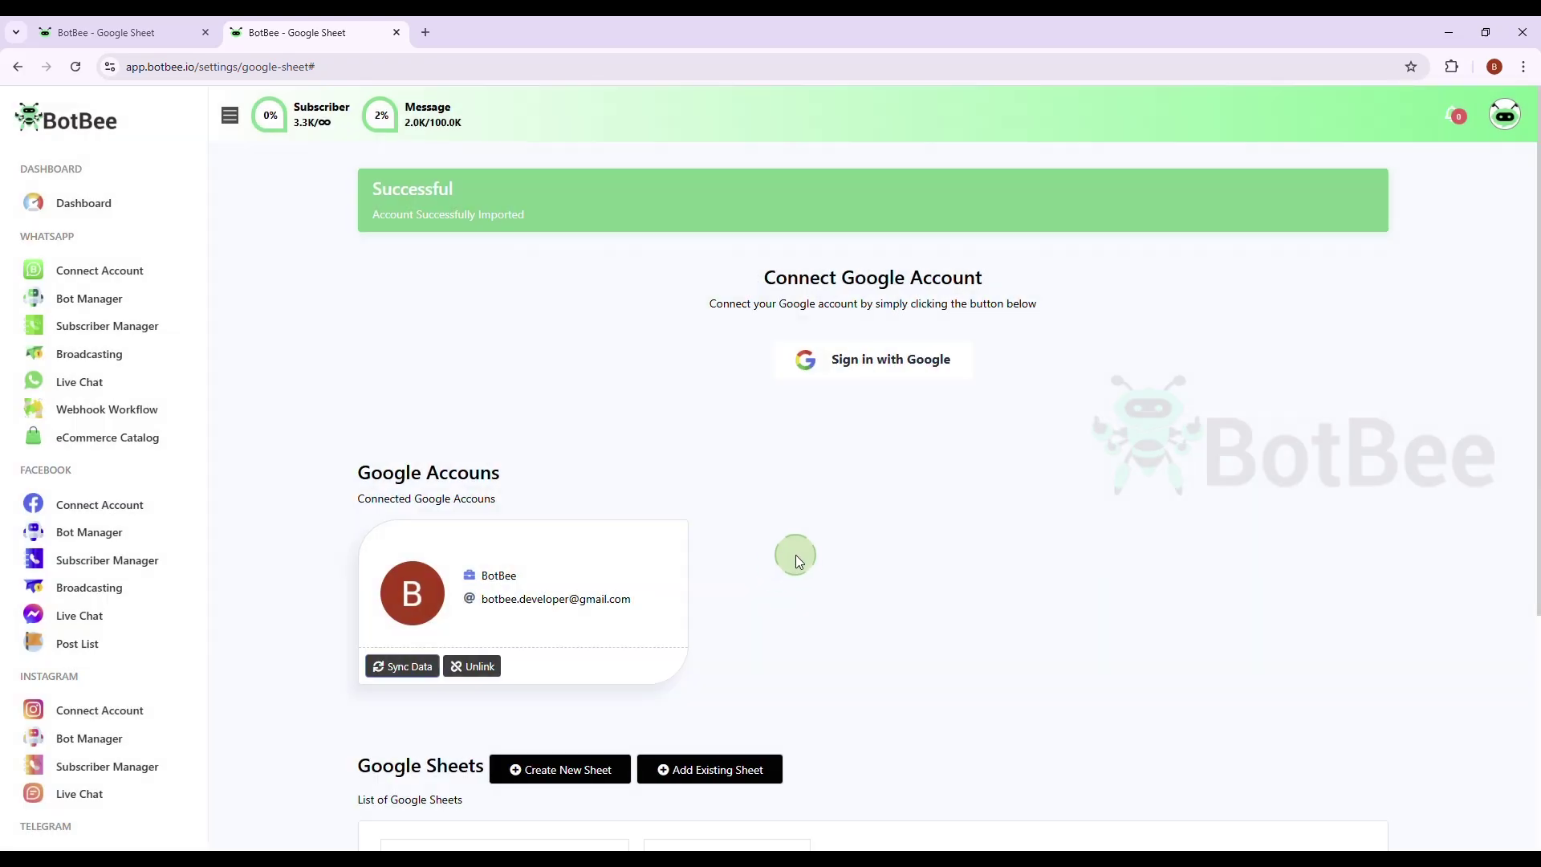
{"action": "scroll", "coordinate": [797, 555], "scroll_direction": "down", "scroll_amount": 4}
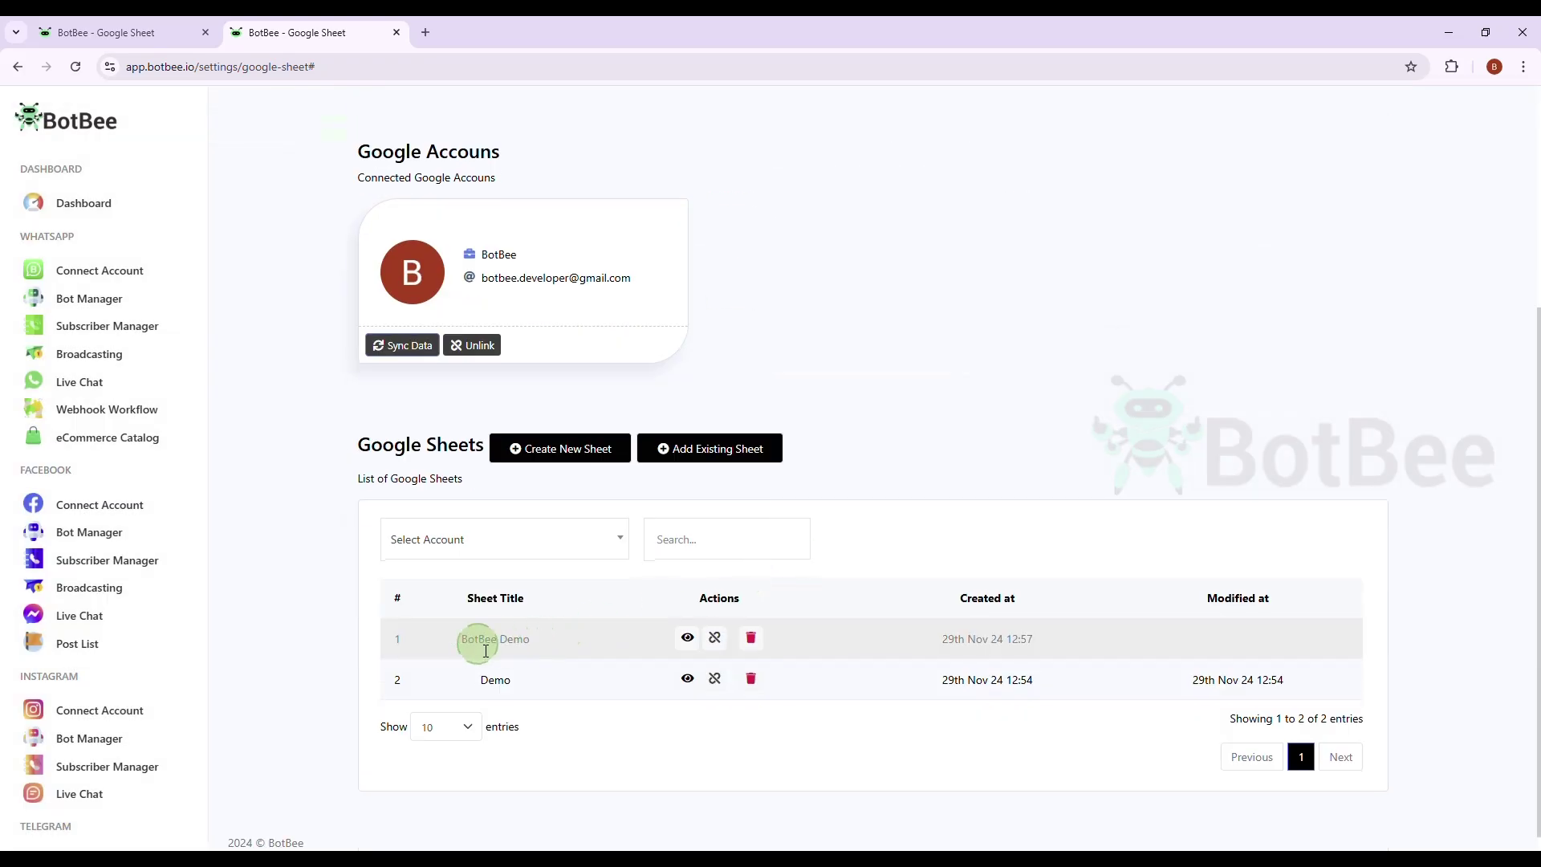
{"action": "left_click_drag", "start_coordinate": [455, 639], "coordinate": [646, 627]}
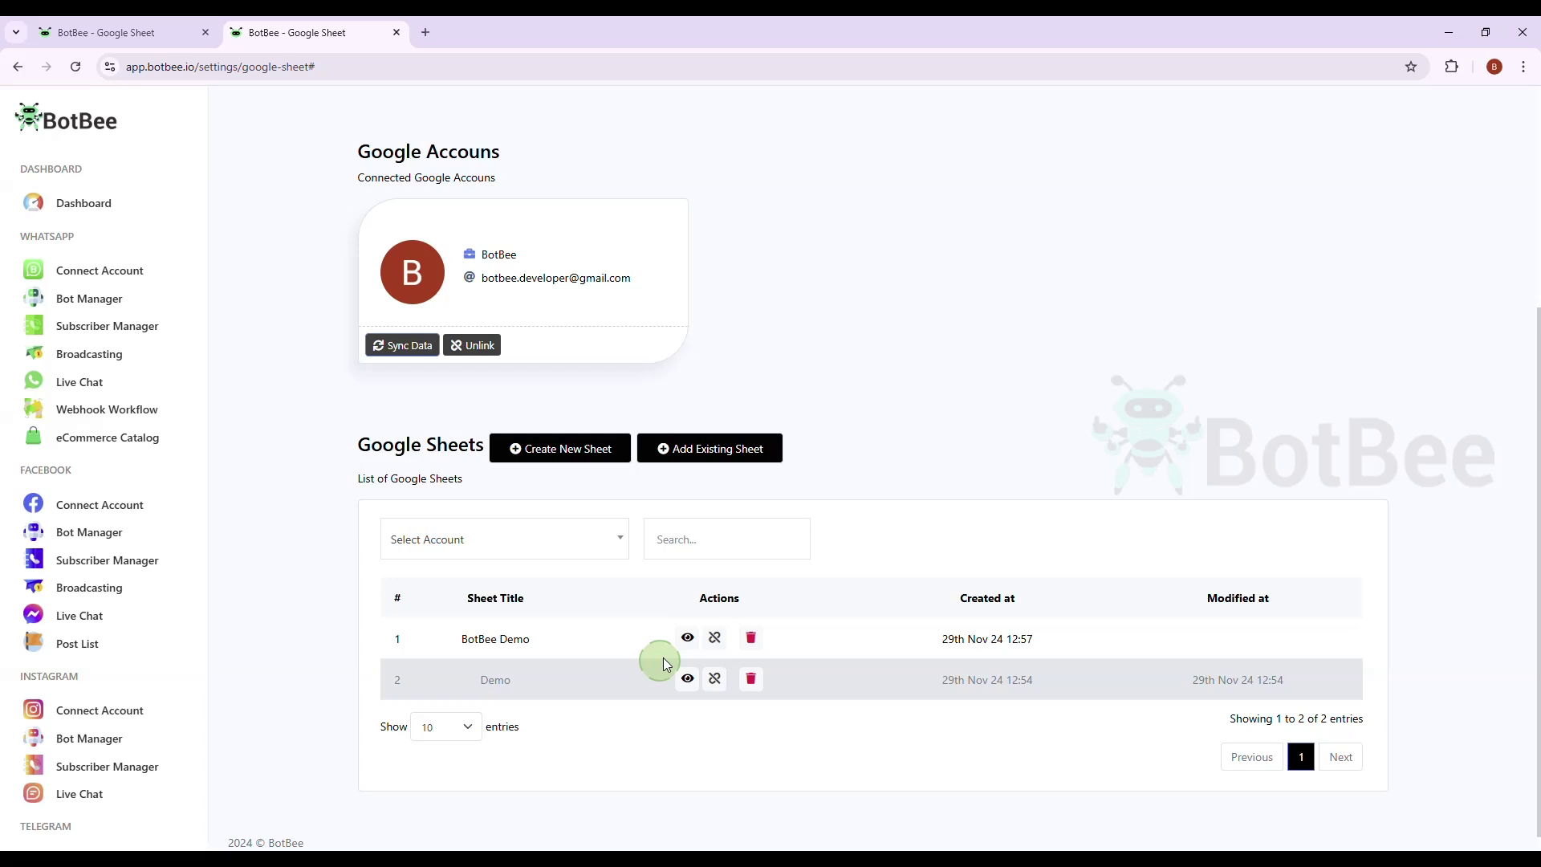
View the BotBee Demo spreadsheet's blank Sheet1, then return to BotBee's sheet list.
{"action": "left_click", "coordinate": [687, 637]}
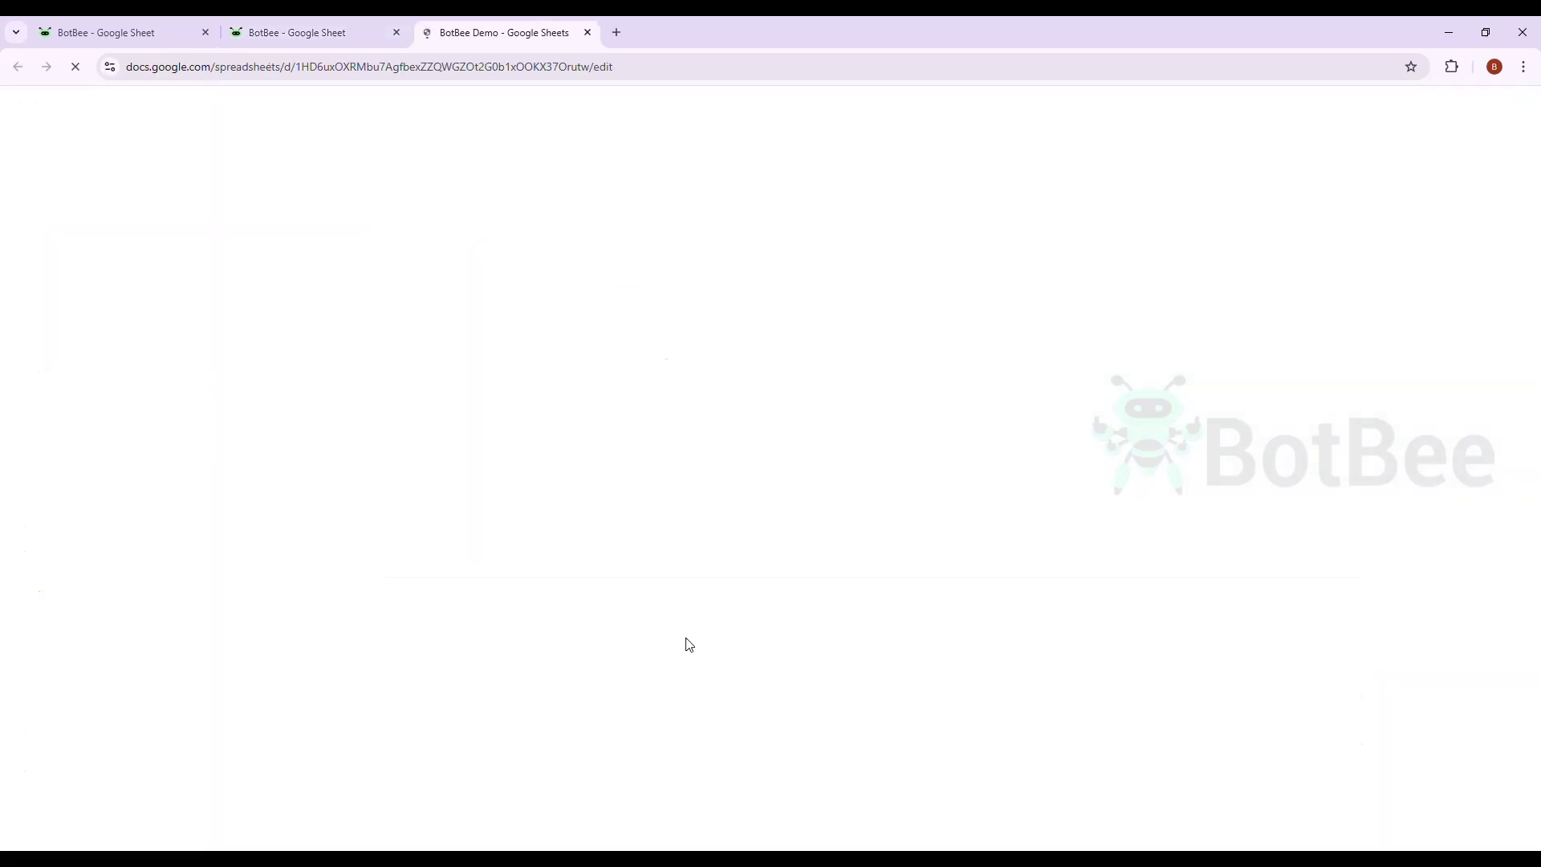
{"action": "left_click", "coordinate": [176, 251]}
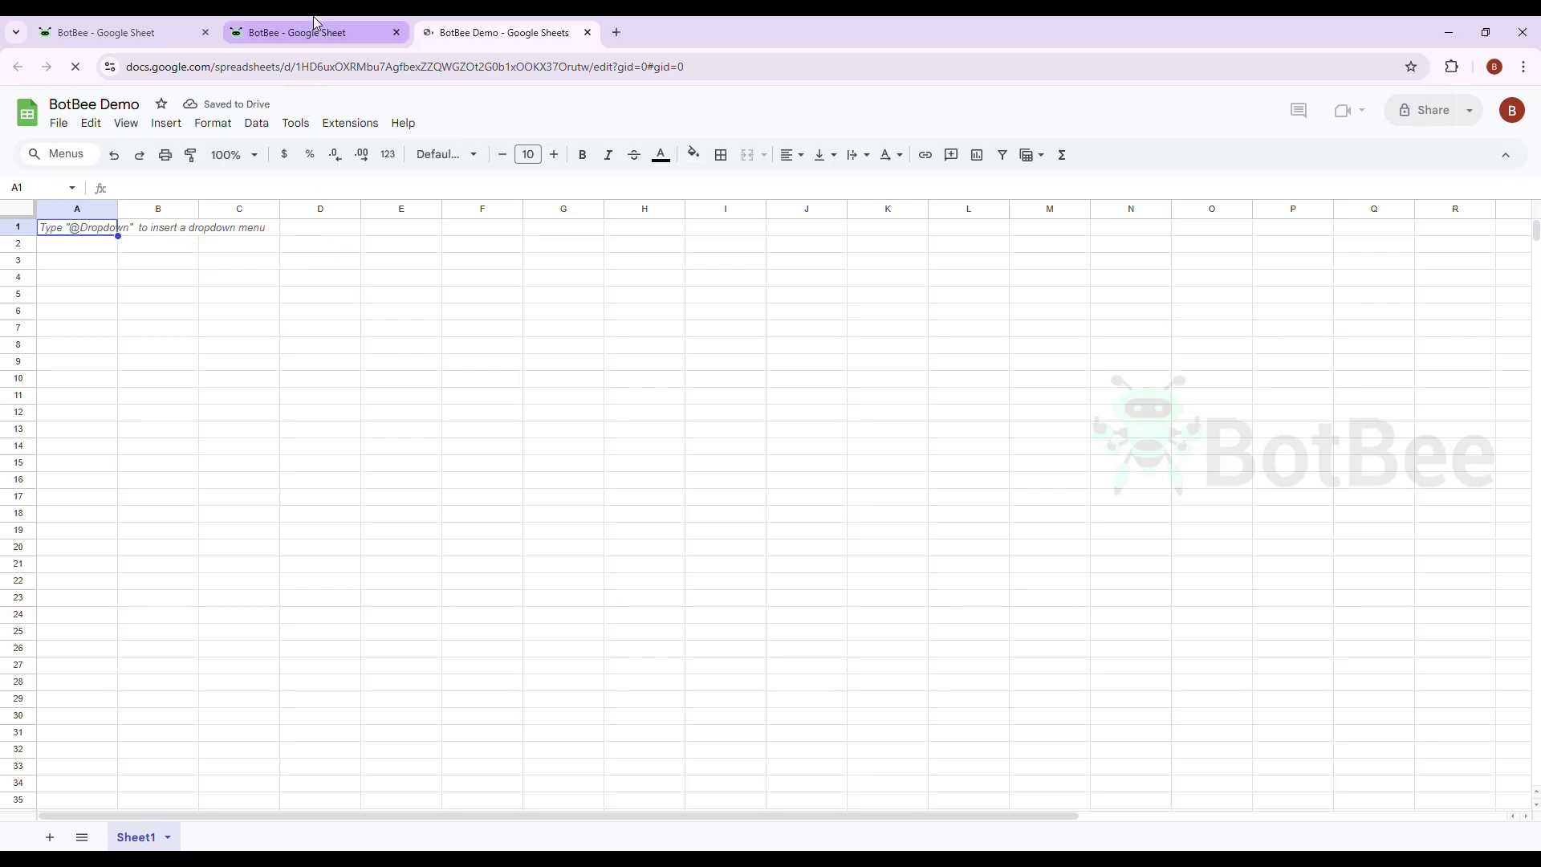
{"action": "left_click", "coordinate": [251, 24]}
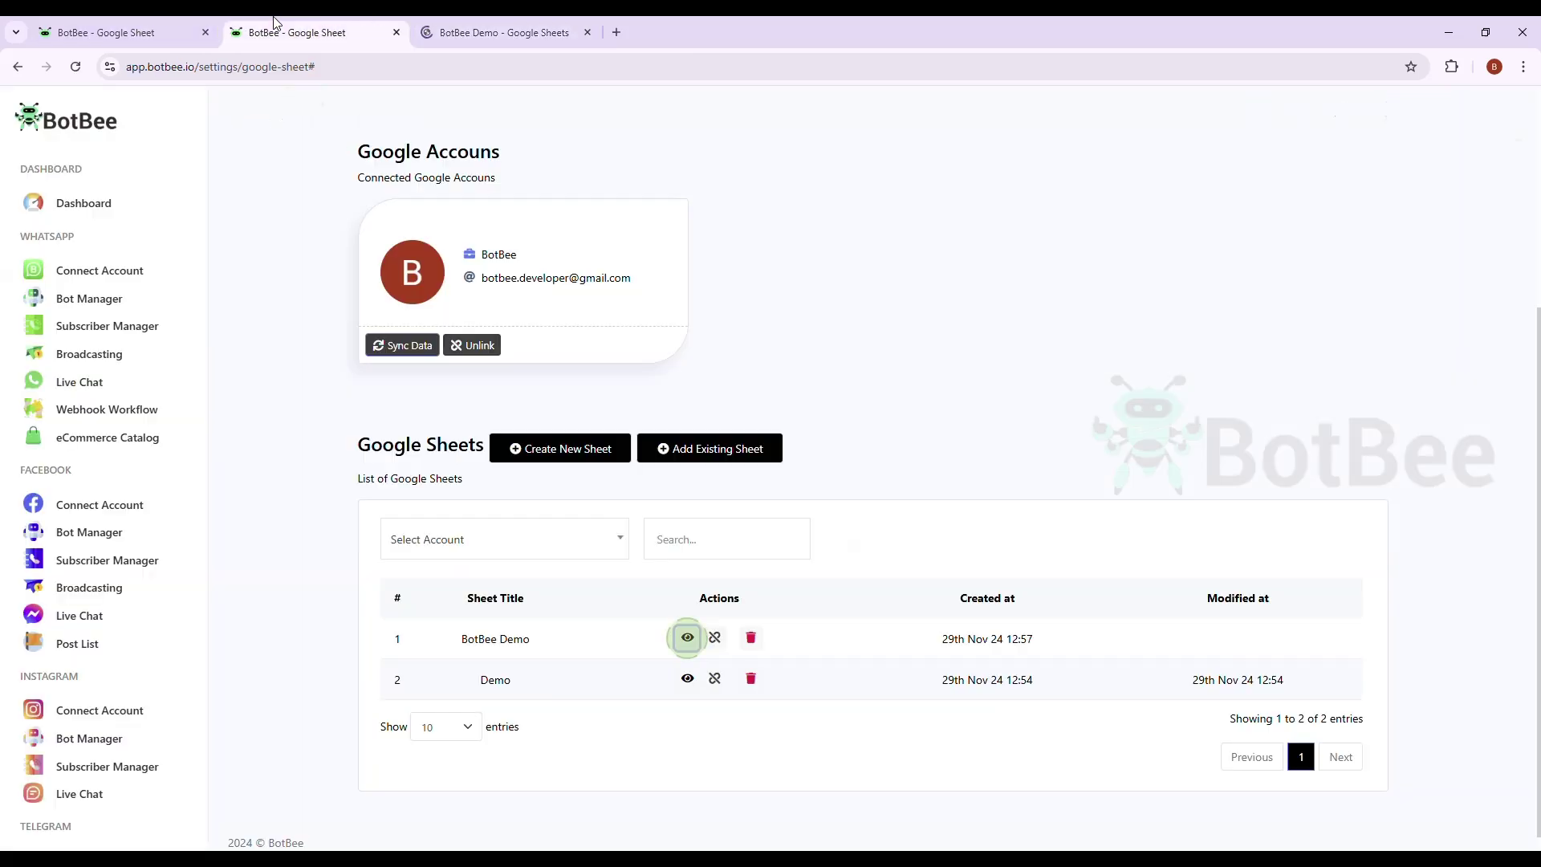
Create a new bot reply flow from the WhatsApp Bot Manager and open its start step.
{"action": "left_click", "coordinate": [97, 301]}
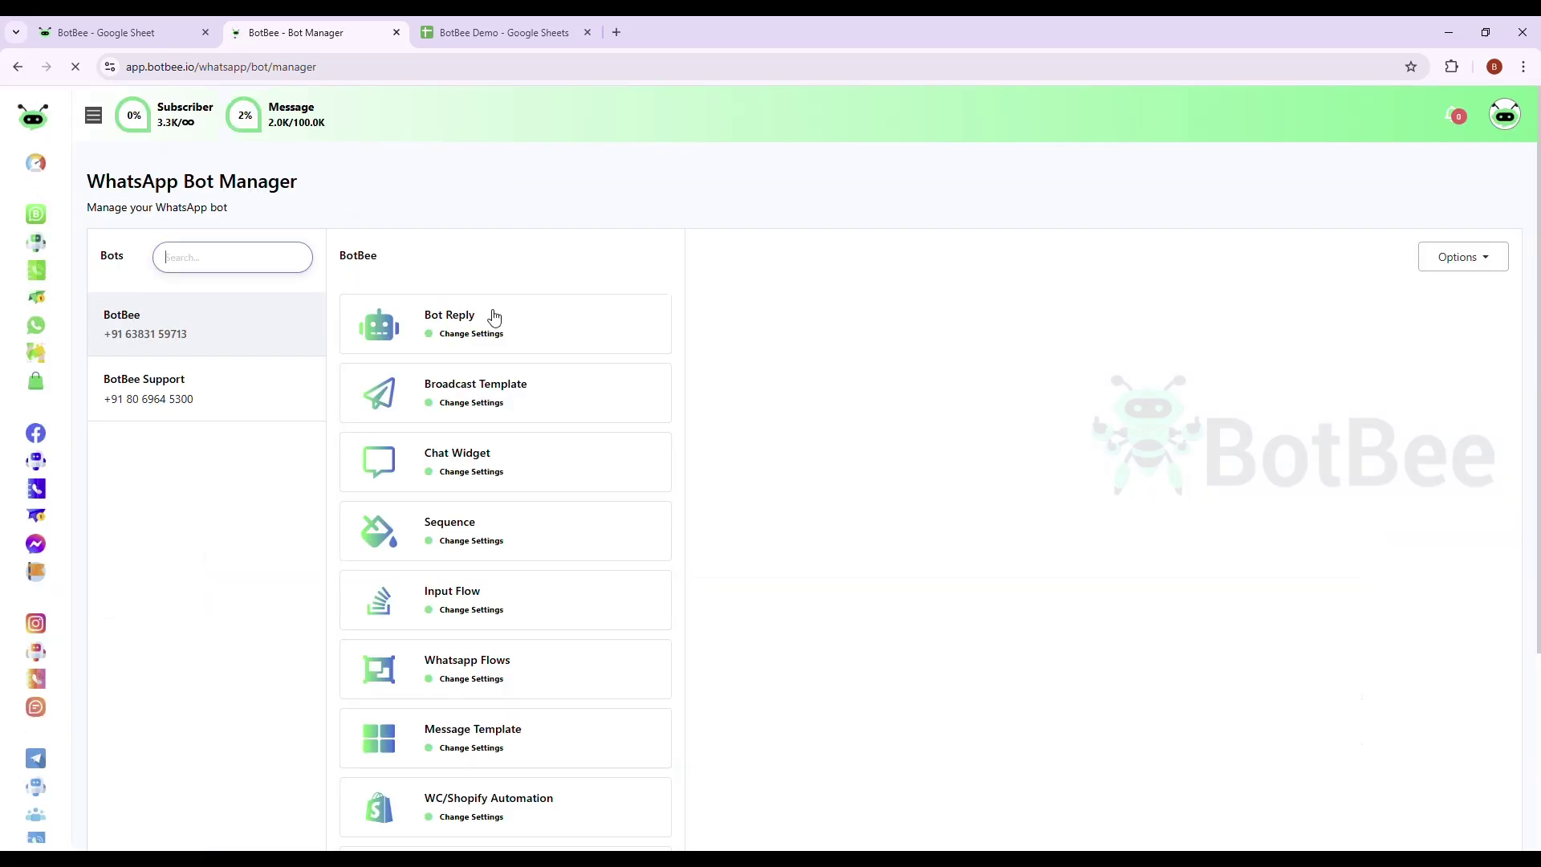
{"action": "left_click", "coordinate": [493, 313]}
{"action": "left_click", "coordinate": [1457, 306]}
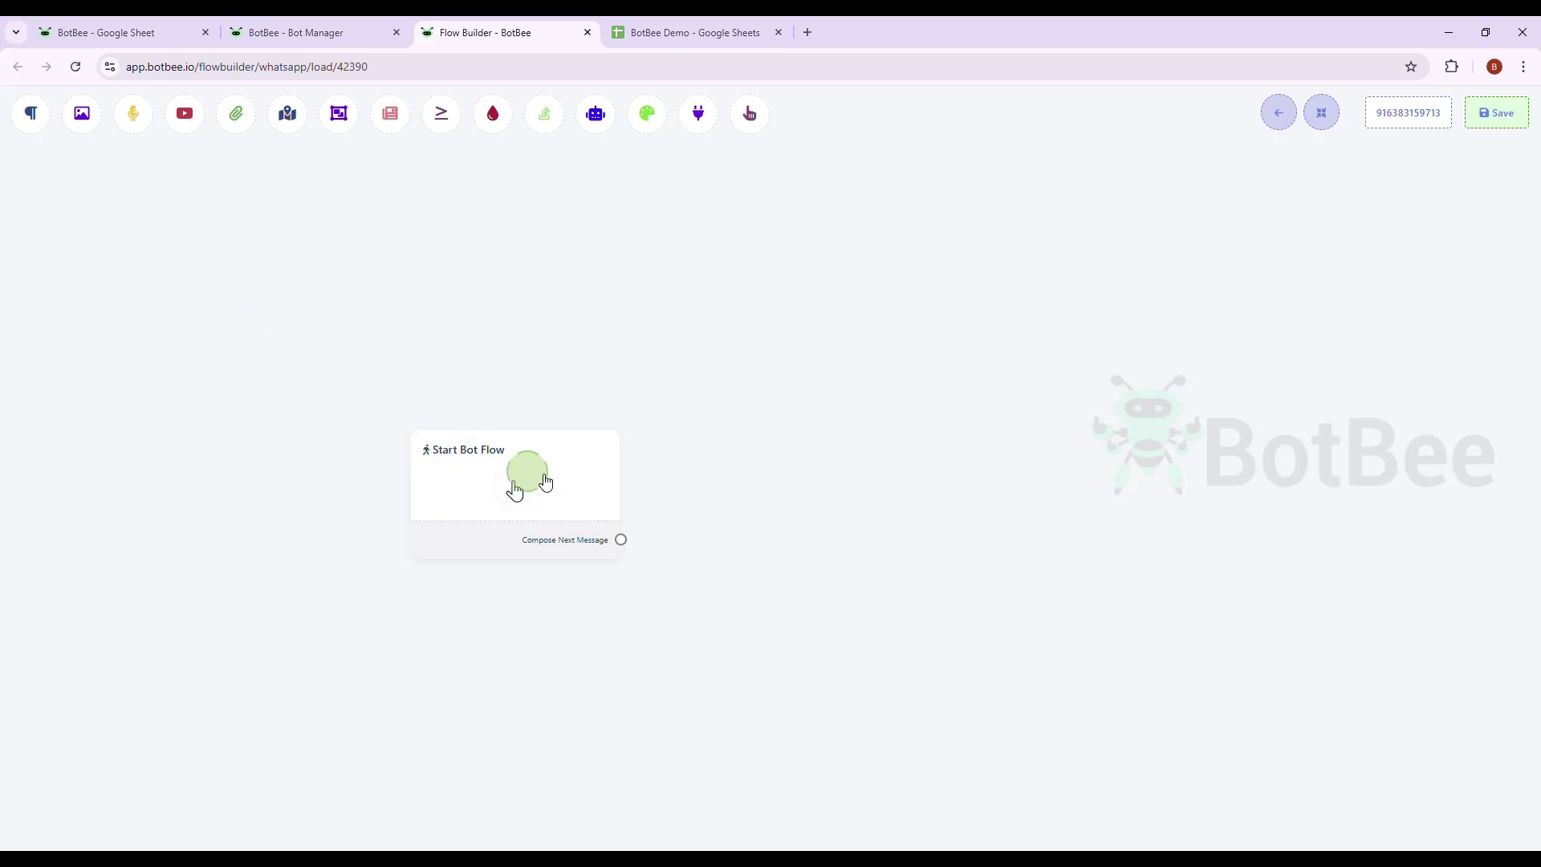
{"action": "left_click", "coordinate": [515, 490]}
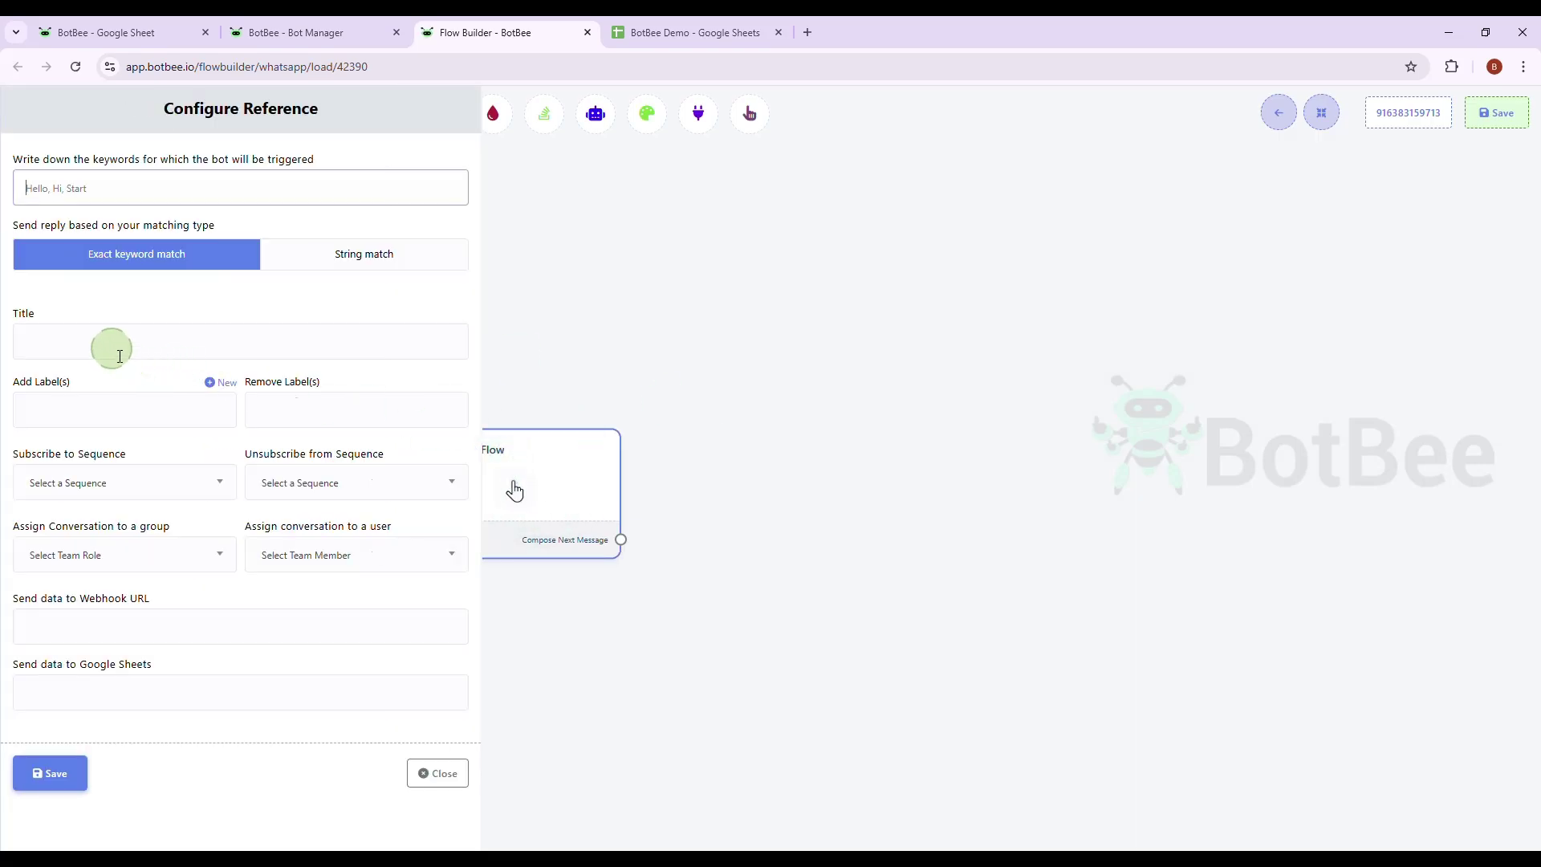
Give the start step keyword 'check', title 'google sheet', and sheet BotBee Demo [Sheet1], then save.
{"action": "left_click", "coordinate": [160, 193]}
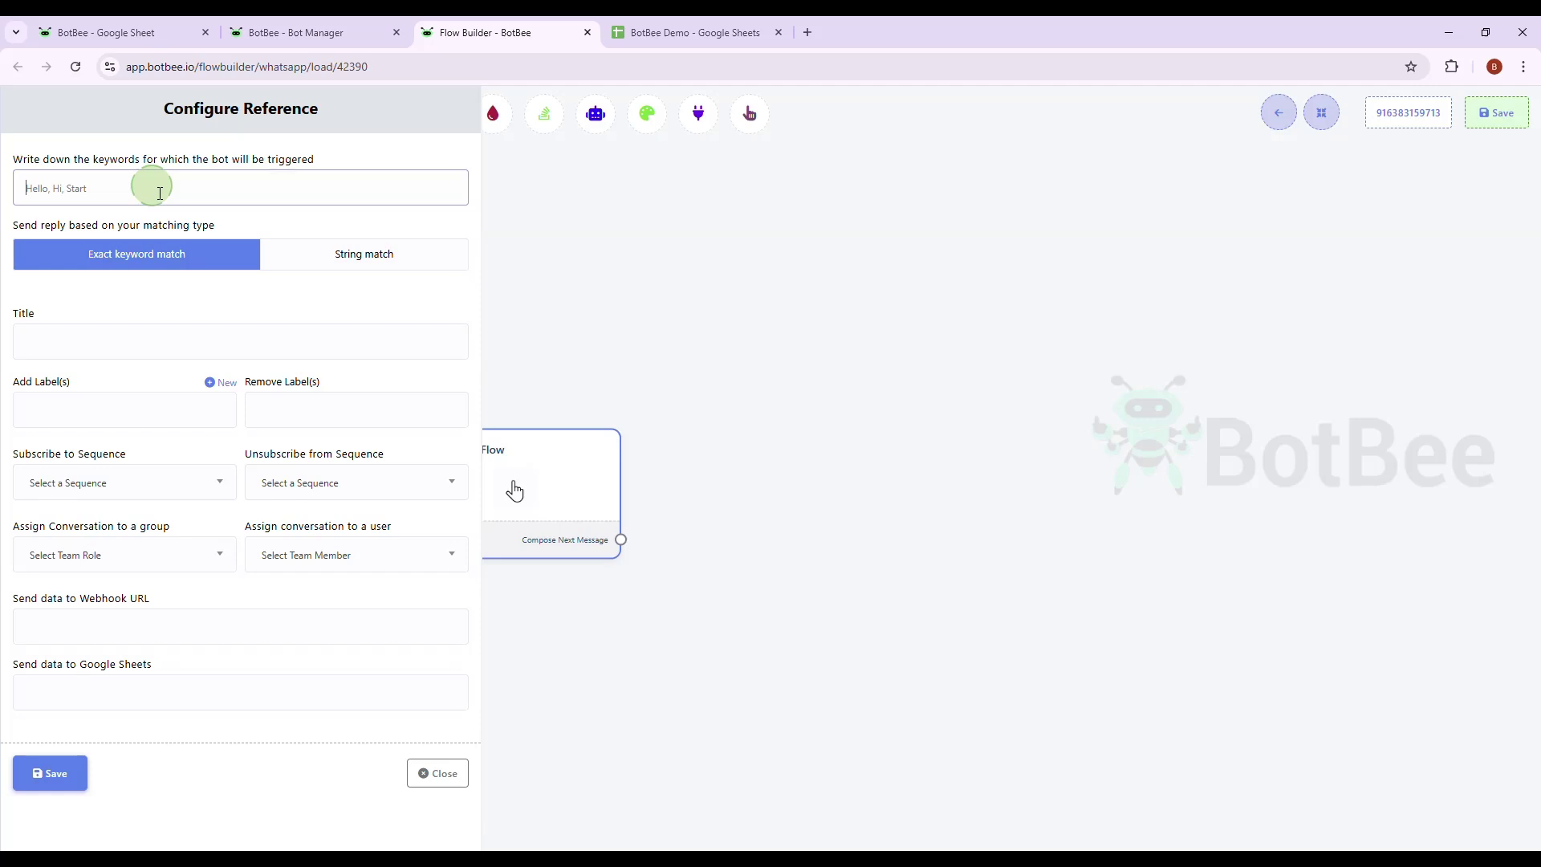
{"action": "type", "text": "check"}
{"action": "left_click", "coordinate": [146, 350]}
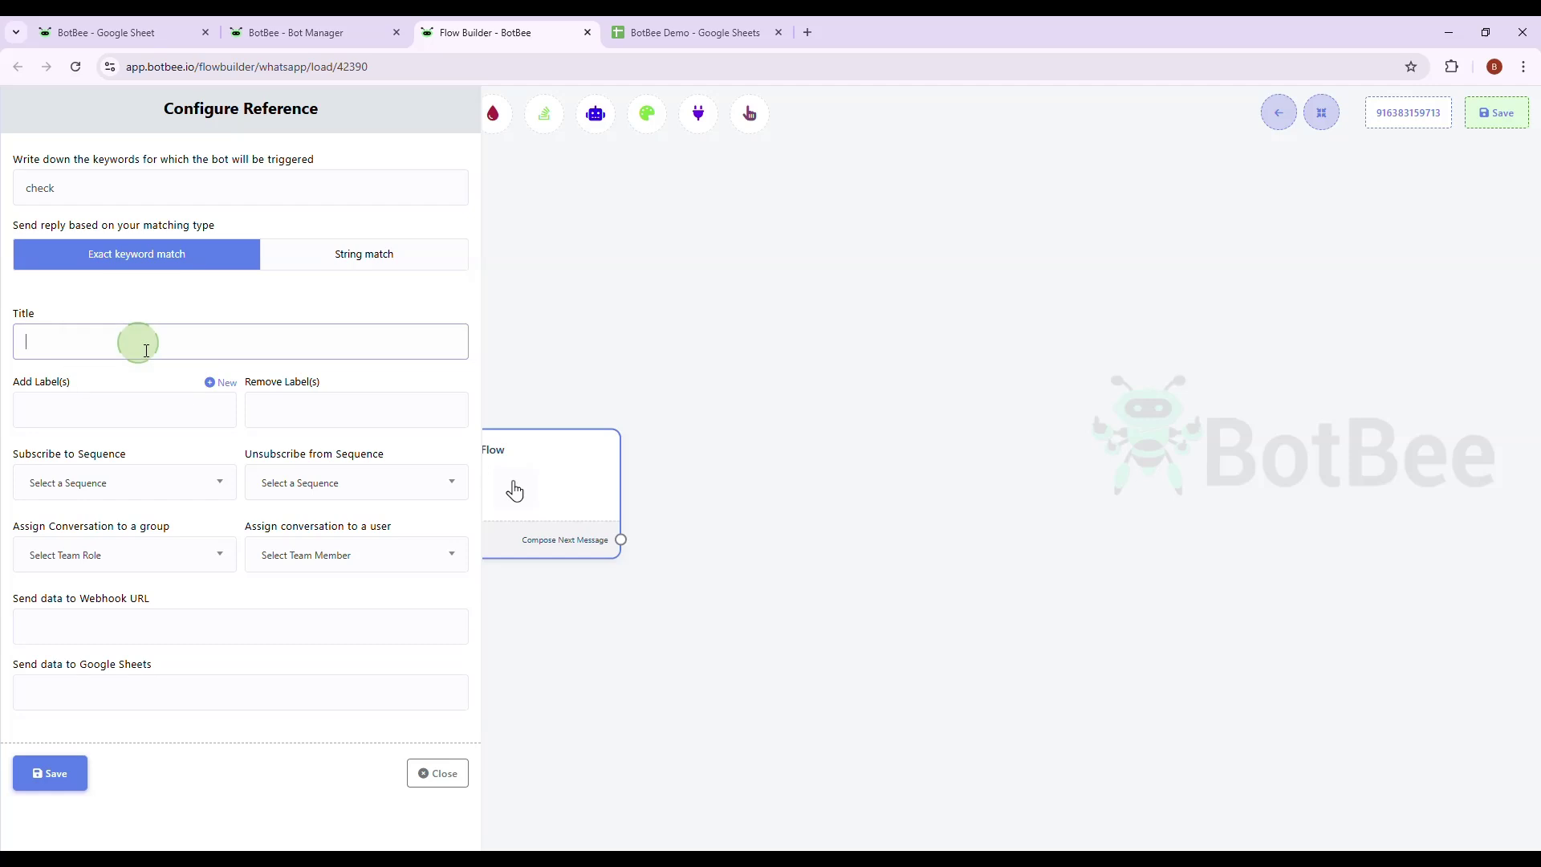
{"action": "type", "text": "google sheet"}
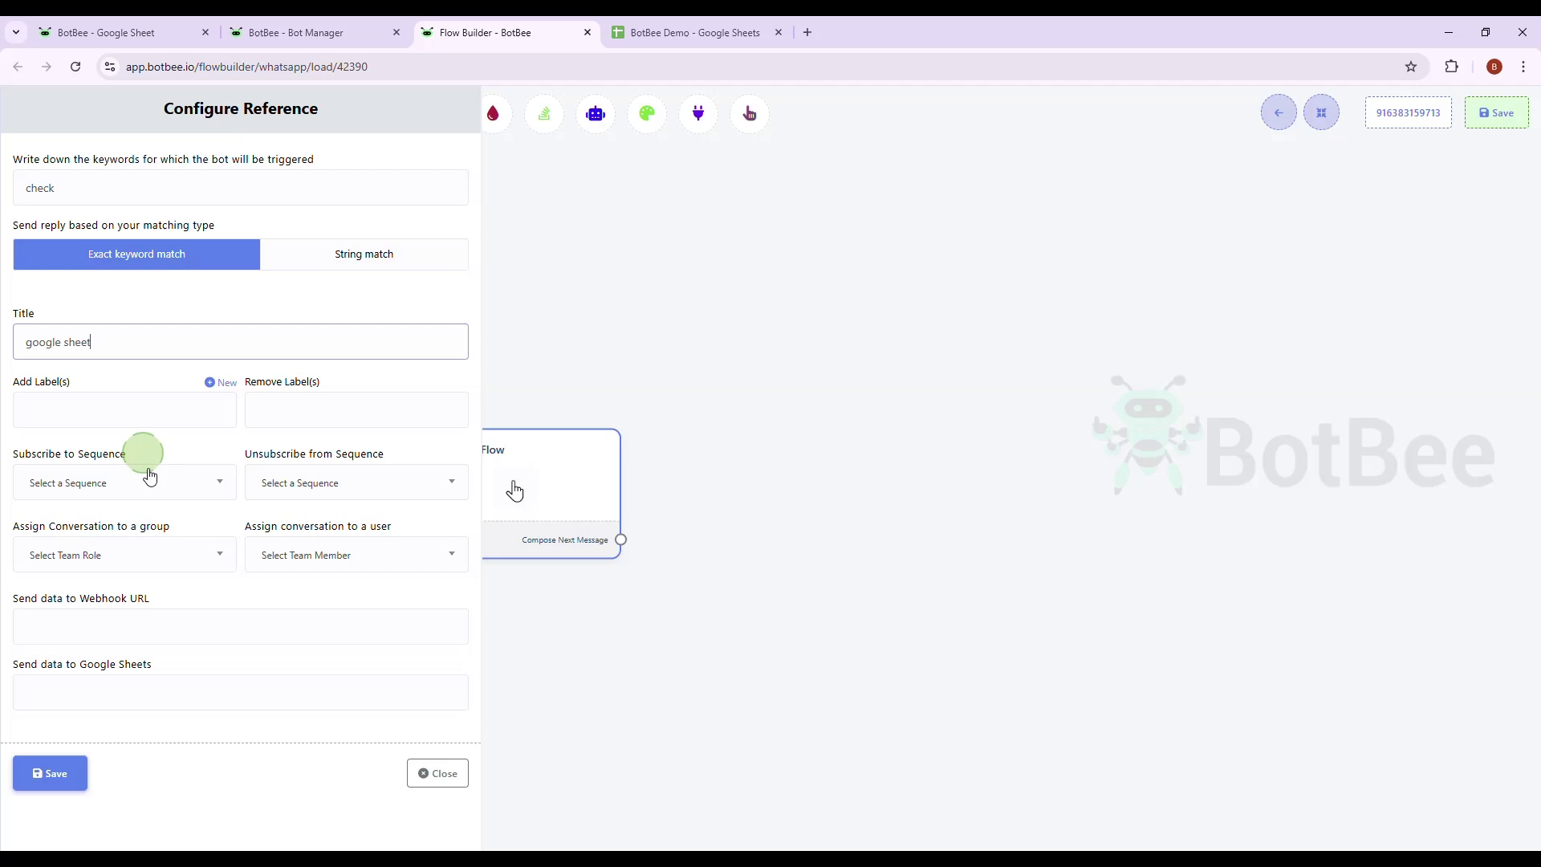
{"action": "left_click", "coordinate": [130, 702]}
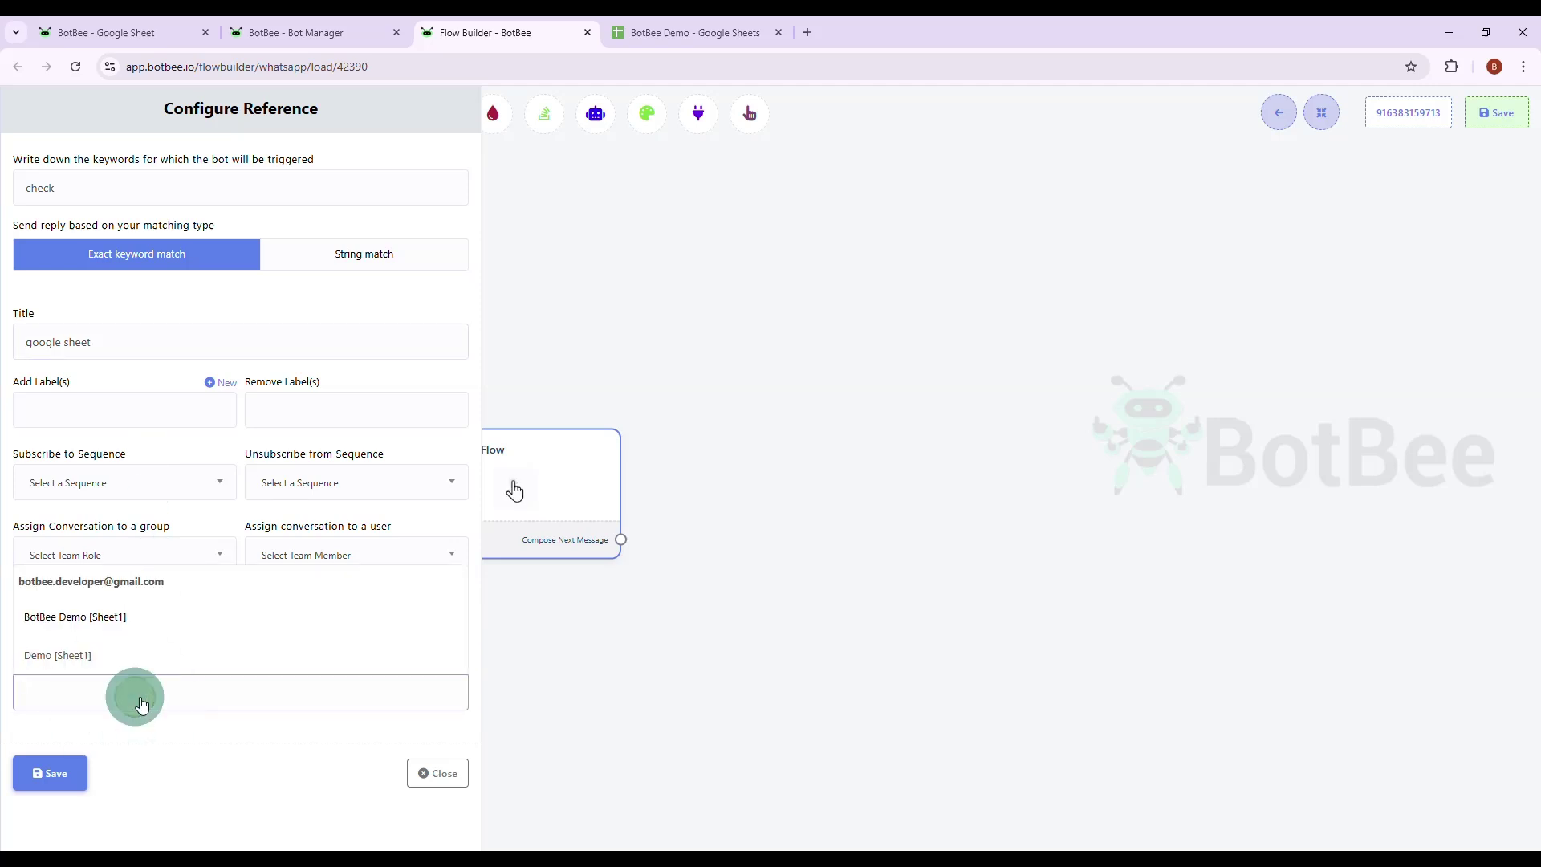
{"action": "left_click", "coordinate": [134, 704]}
{"action": "left_click", "coordinate": [134, 703]}
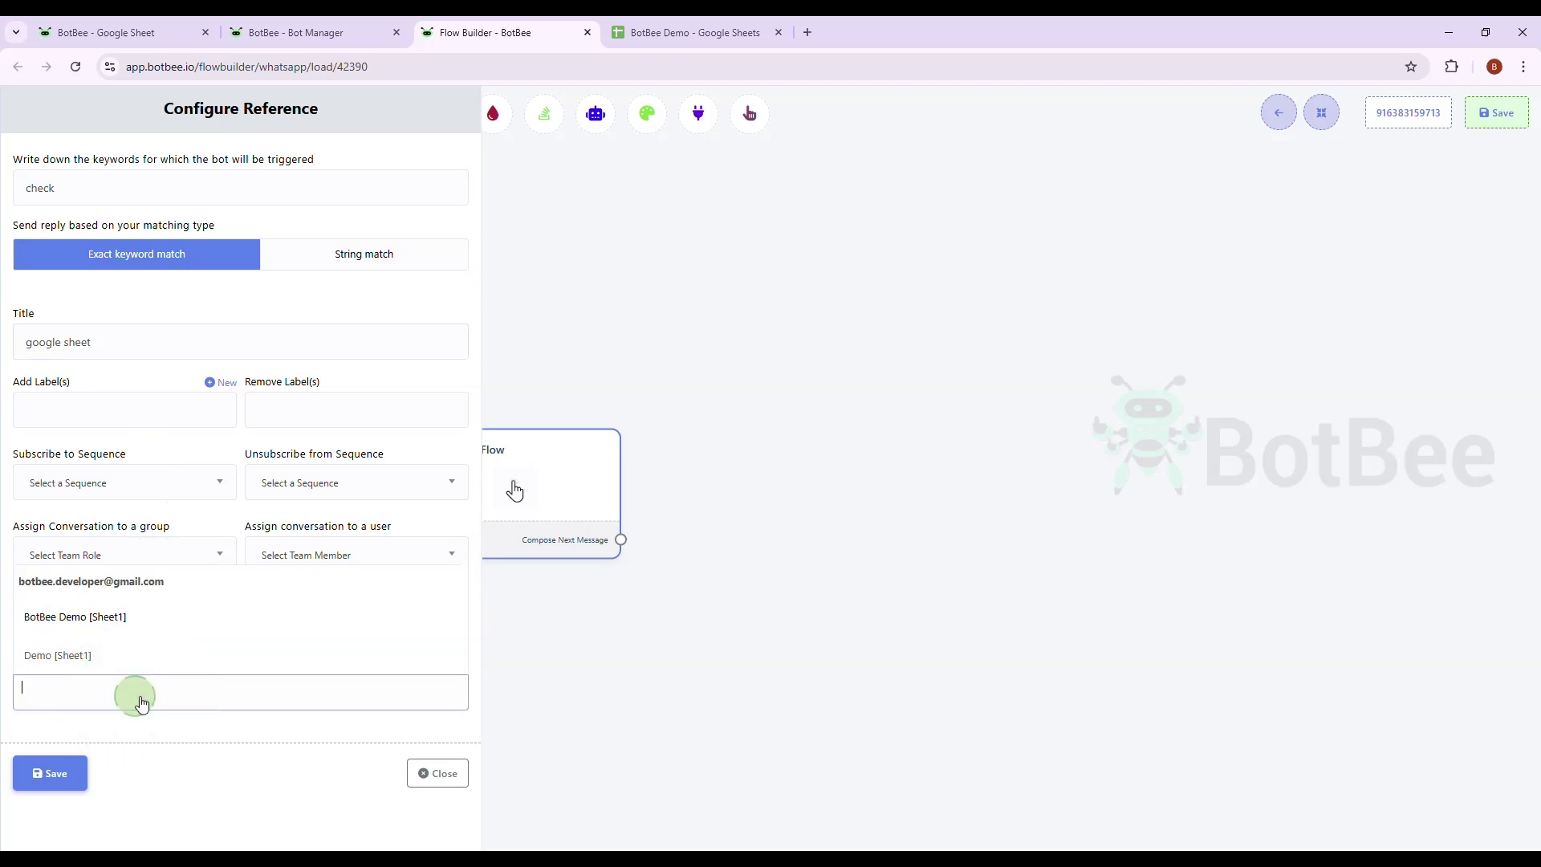
{"action": "left_click", "coordinate": [66, 622]}
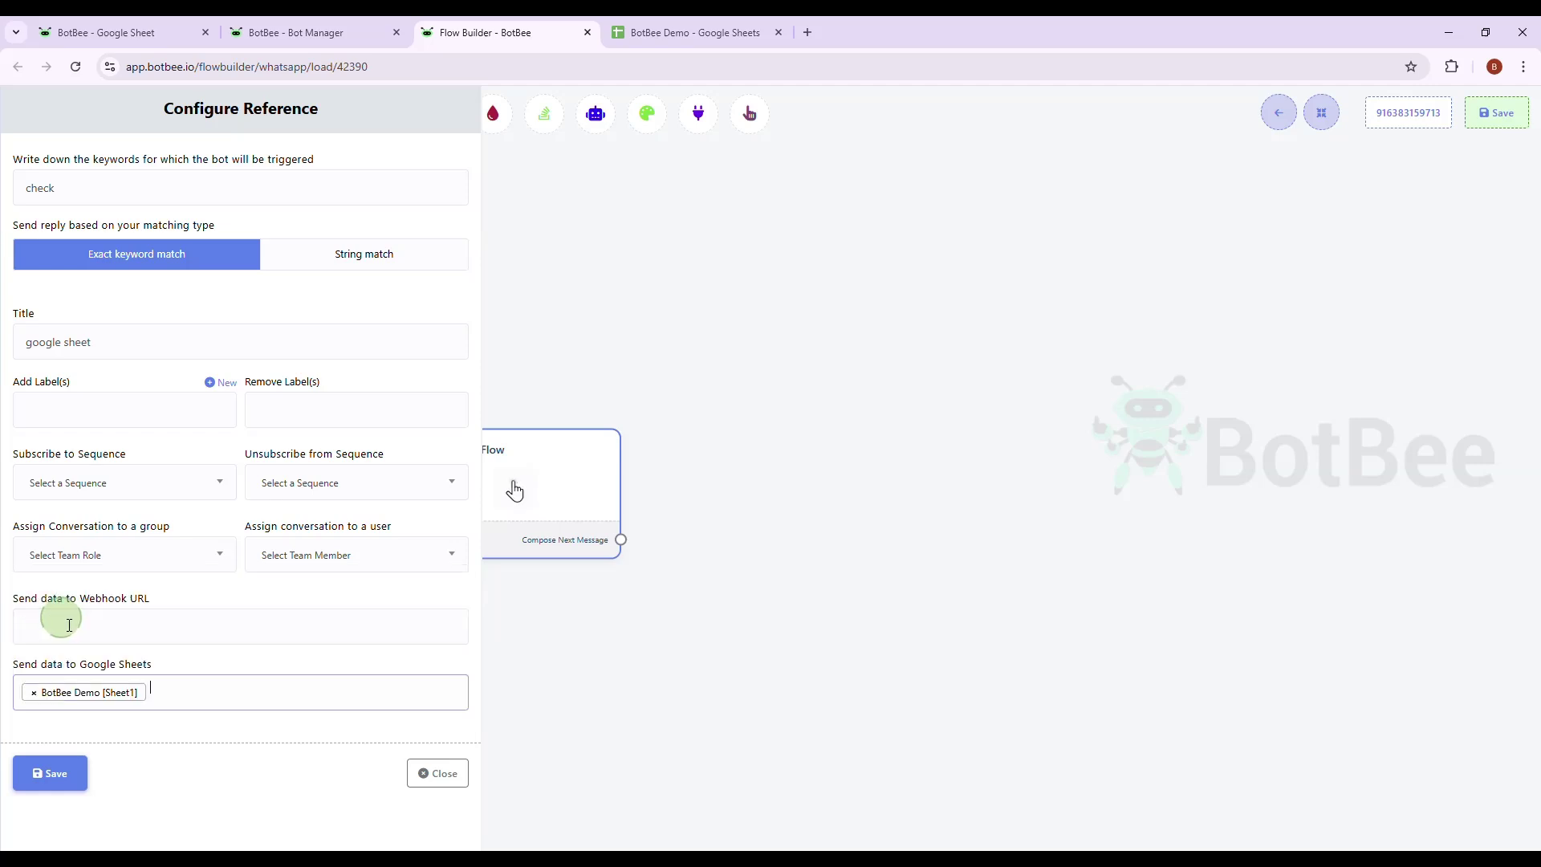
{"action": "left_click", "coordinate": [50, 772]}
{"action": "left_click_drag", "start_coordinate": [619, 630], "coordinate": [745, 400]}
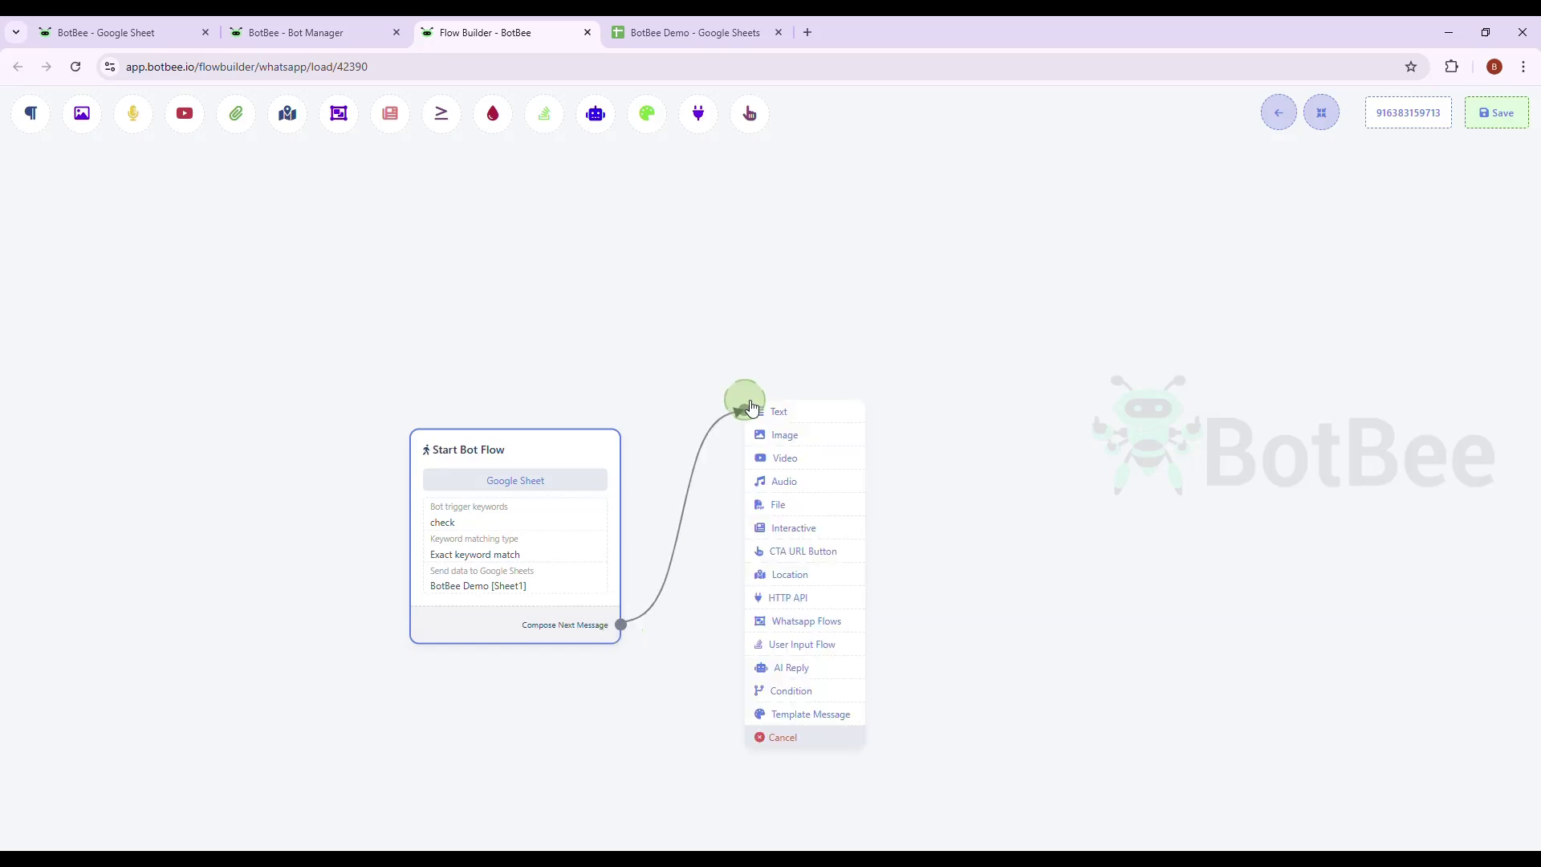
Add a text reply 'How are you?' after the start step and save the flow.
{"action": "left_click", "coordinate": [779, 411]}
{"action": "left_click", "coordinate": [915, 492]}
{"action": "left_click", "coordinate": [234, 294]}
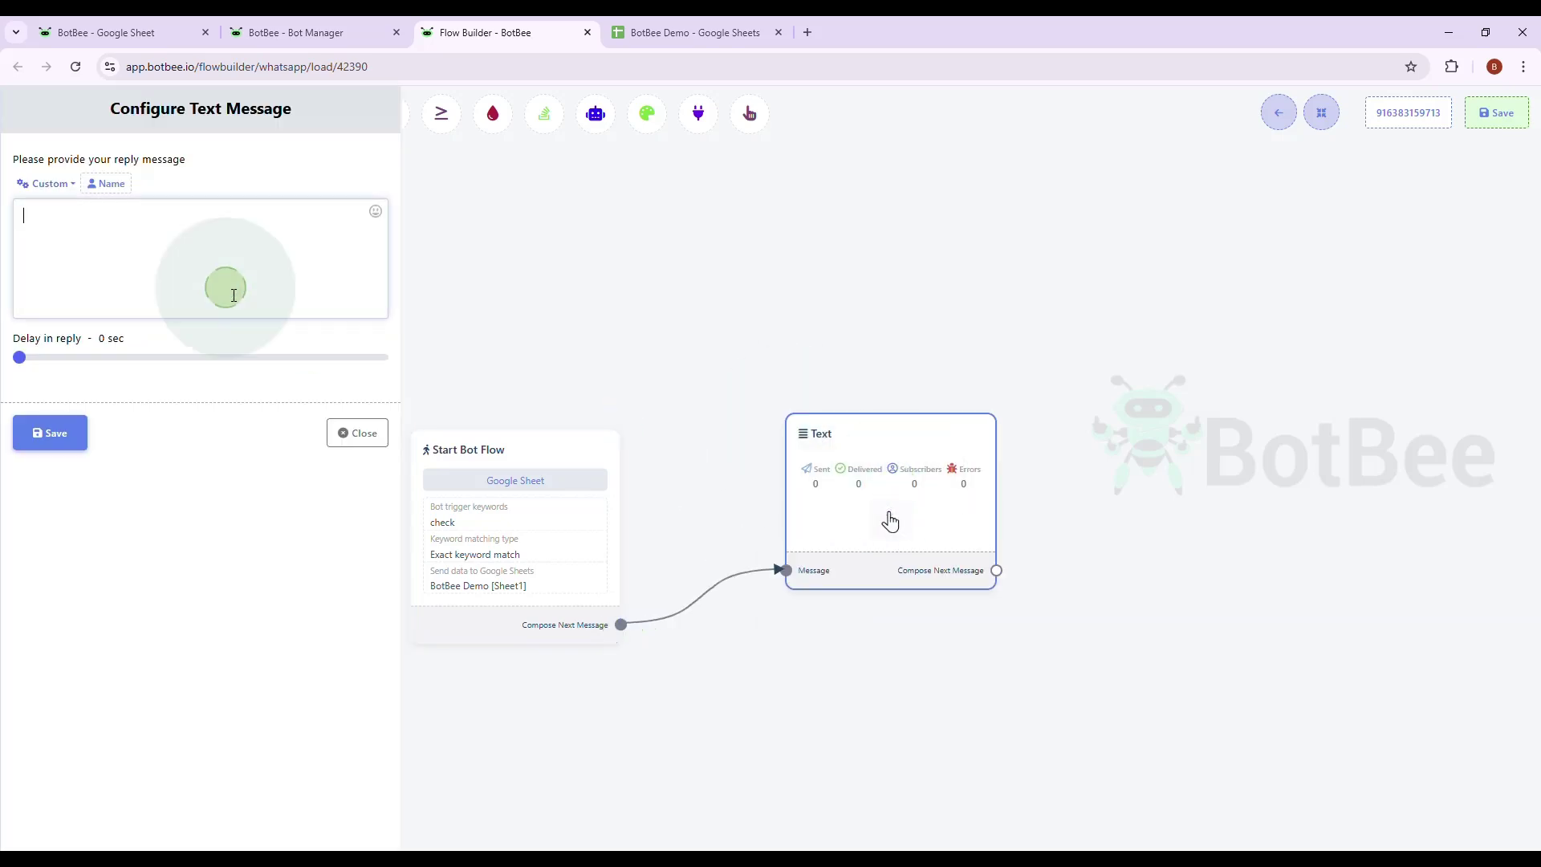
{"action": "type", "text": "How are you"}
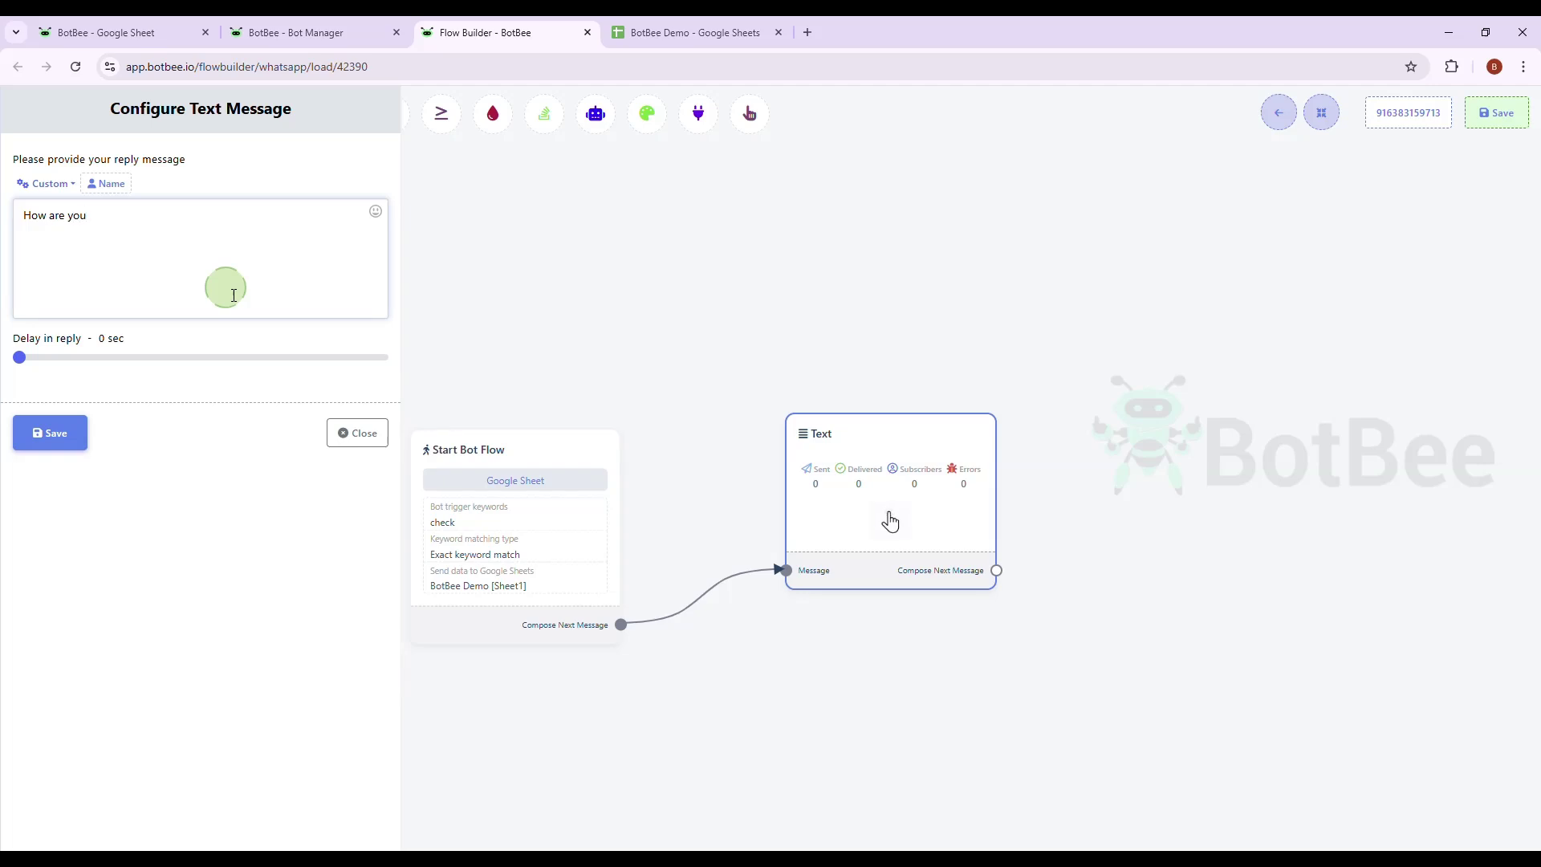
{"action": "type", "text": "?"}
{"action": "left_click", "coordinate": [49, 433]}
{"action": "left_click", "coordinate": [1507, 113]}
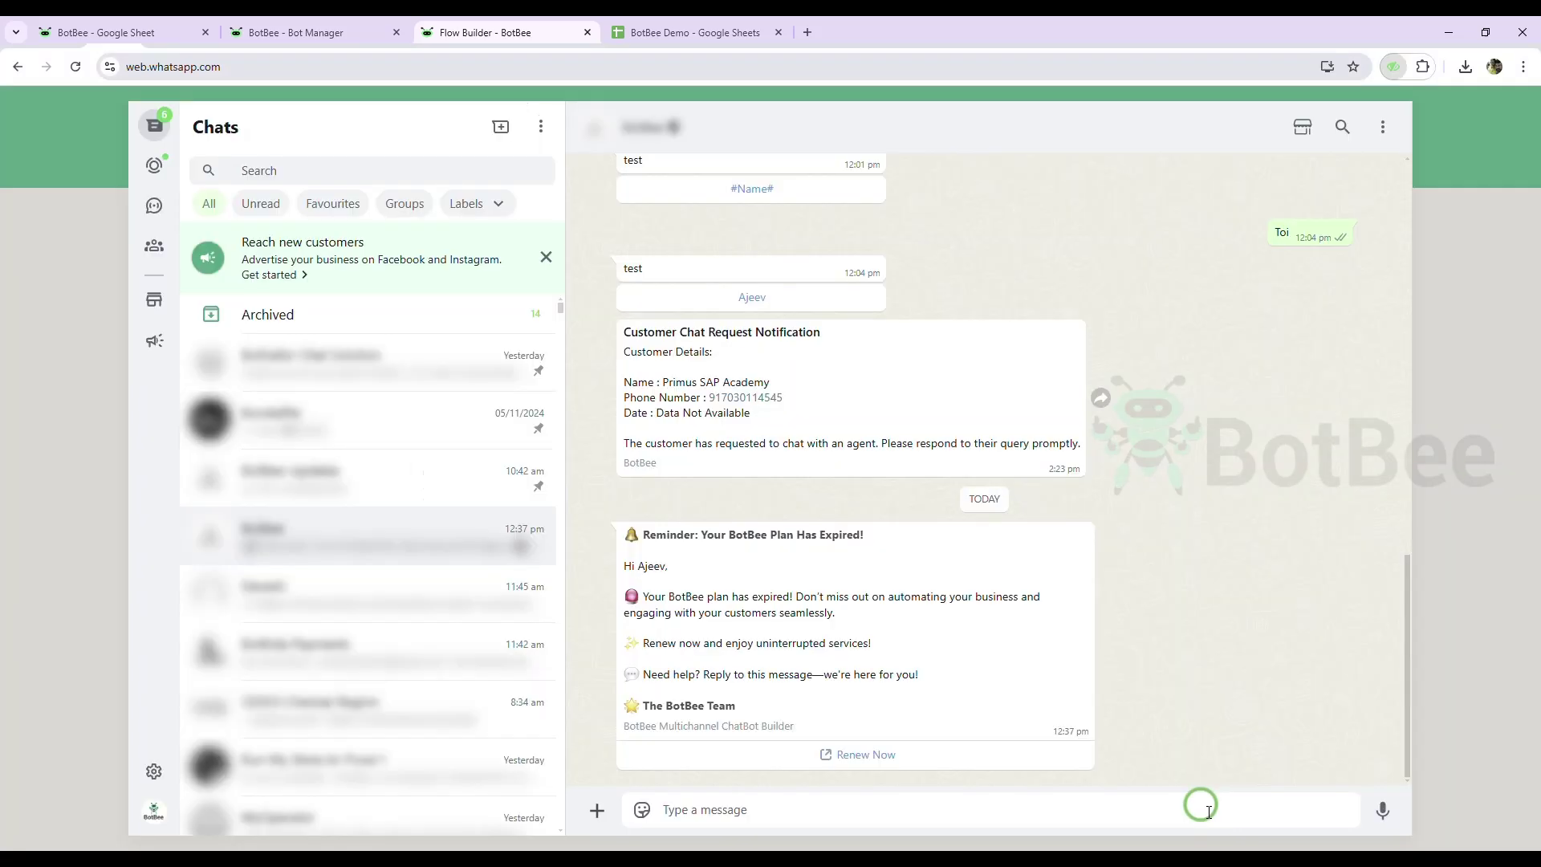
Message the bot 'check' on WhatsApp Web, then answer its 'How are you?' with 'fine'.
{"action": "left_click", "coordinate": [962, 823]}
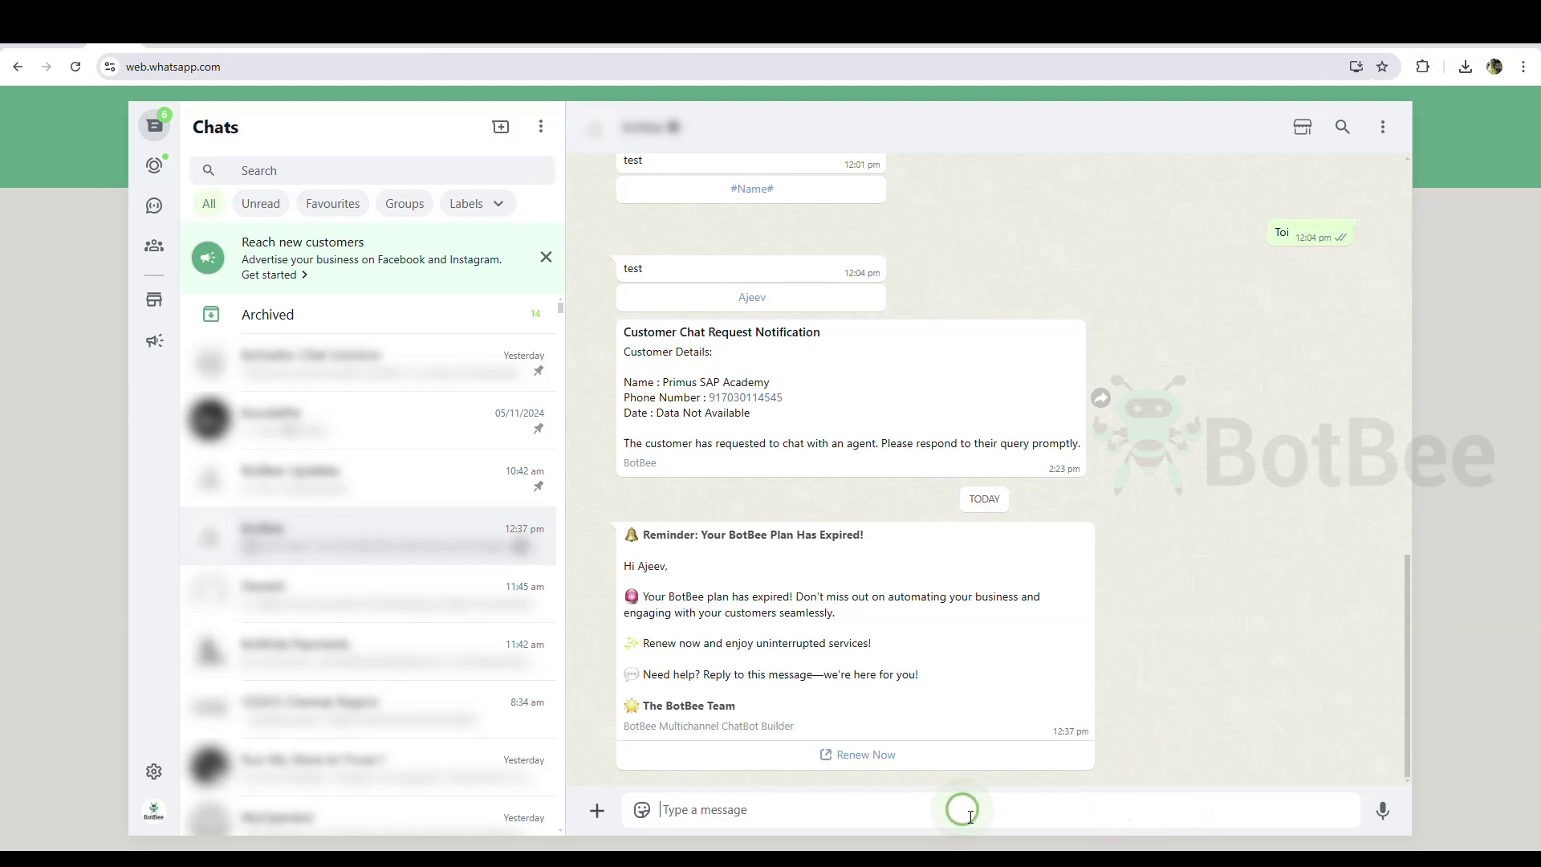
{"action": "type", "text": "check"}
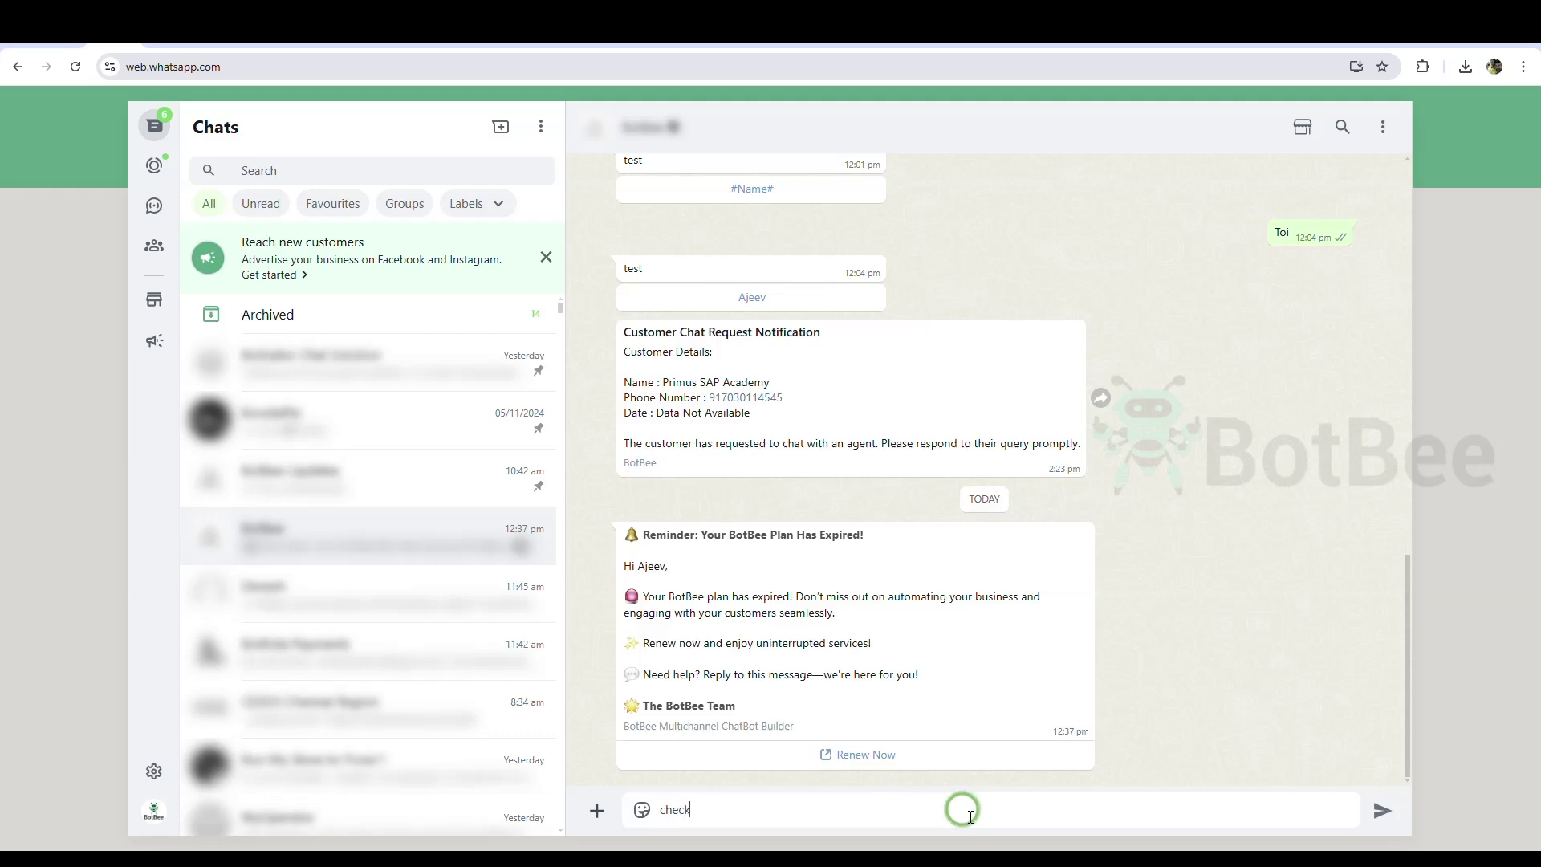
{"action": "key", "text": "Return"}
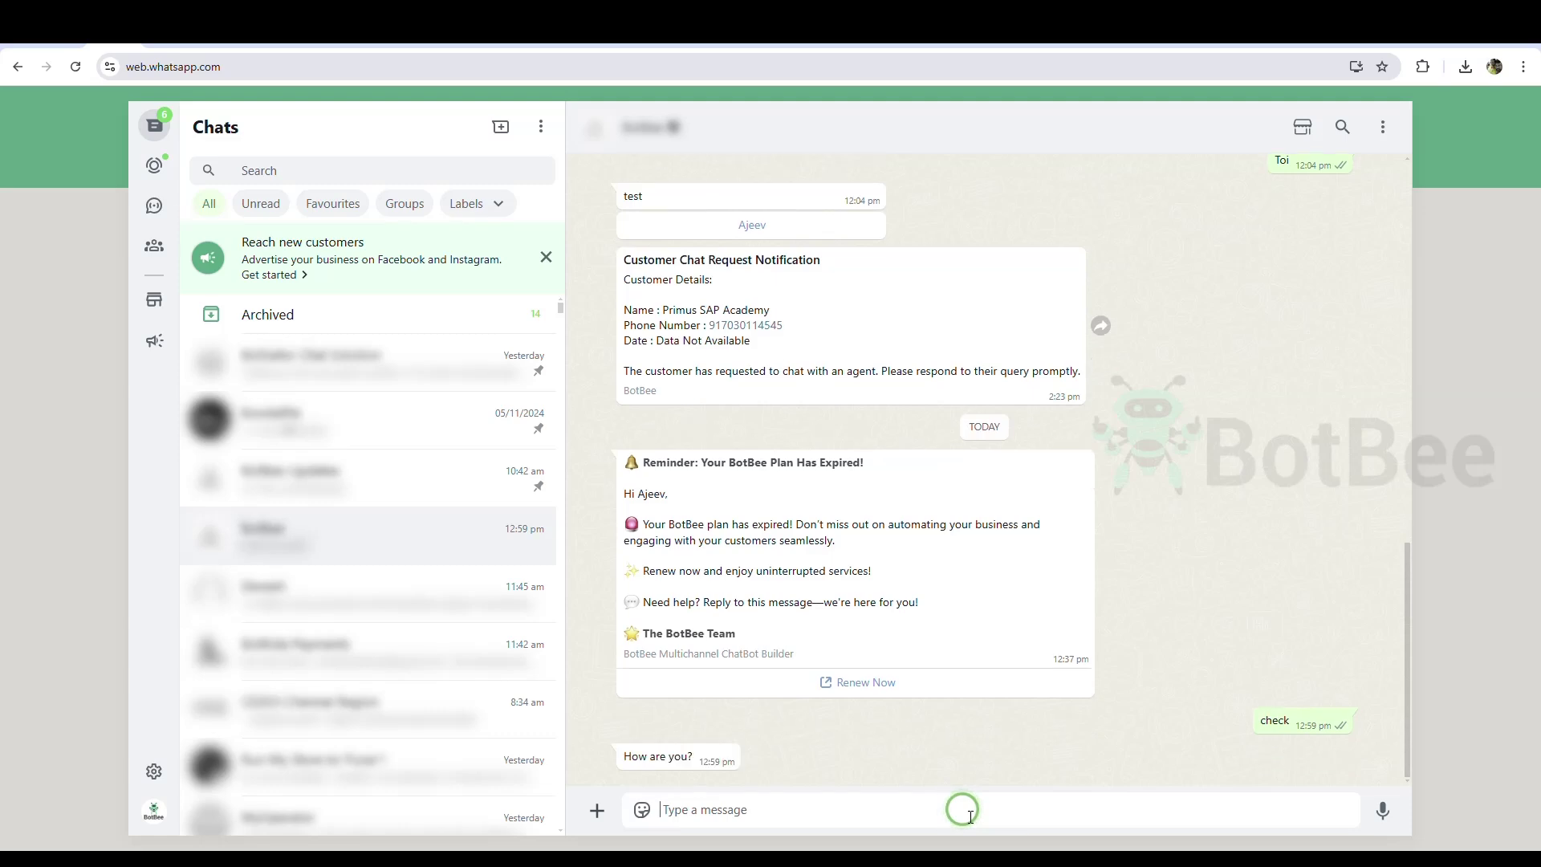
{"action": "type", "text": "fine"}
{"action": "key", "text": "Return"}
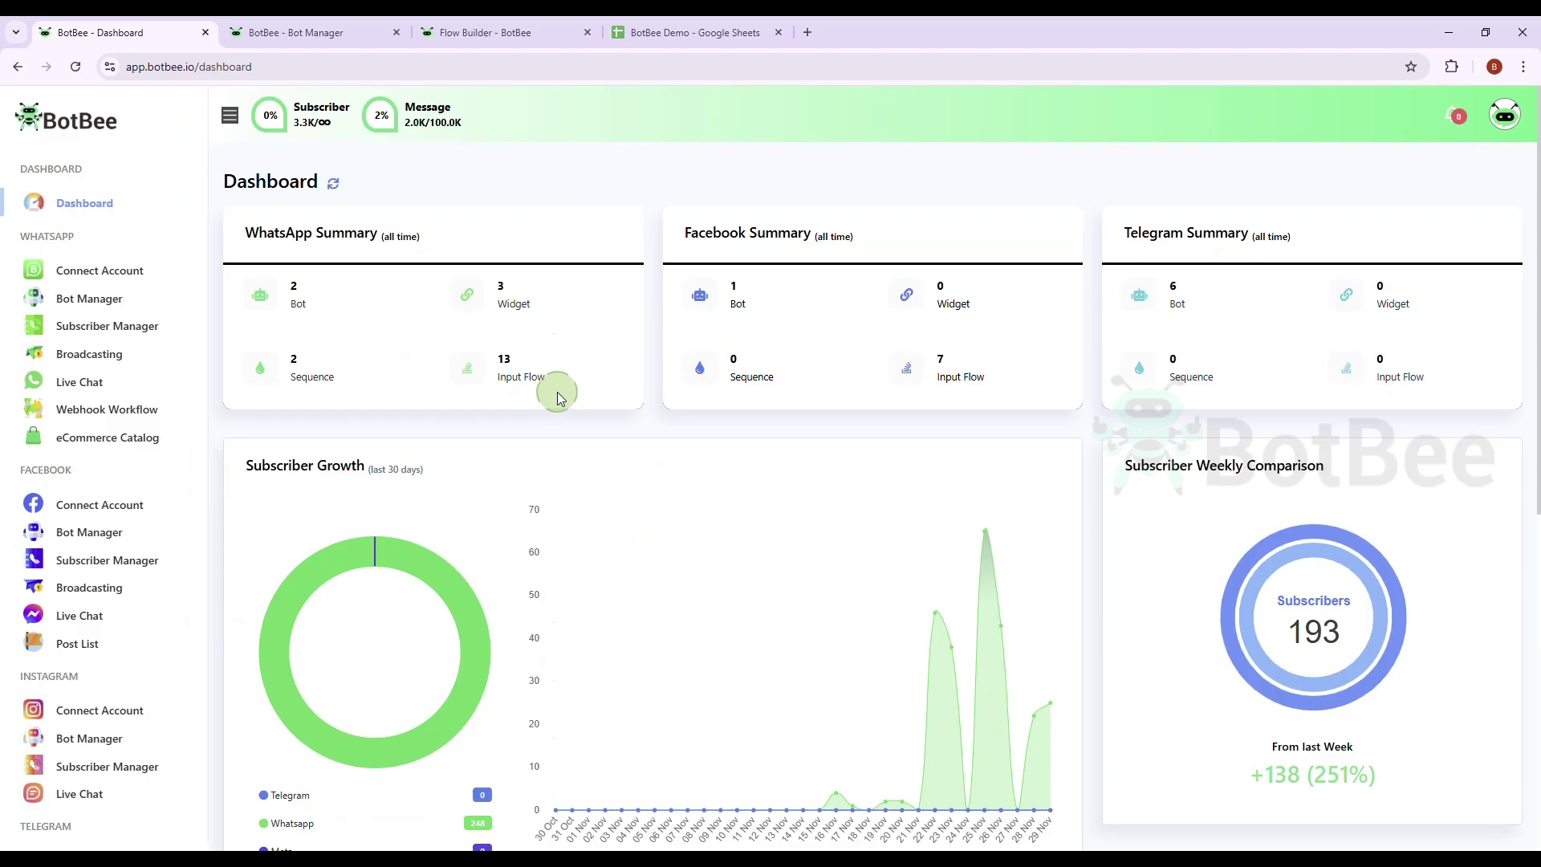
Open the BotBee Demo spreadsheet from the Google Sheet Integration list in Settings.
{"action": "scroll", "coordinate": [152, 623], "scroll_direction": "down", "scroll_amount": 5}
{"action": "left_click", "coordinate": [77, 728]}
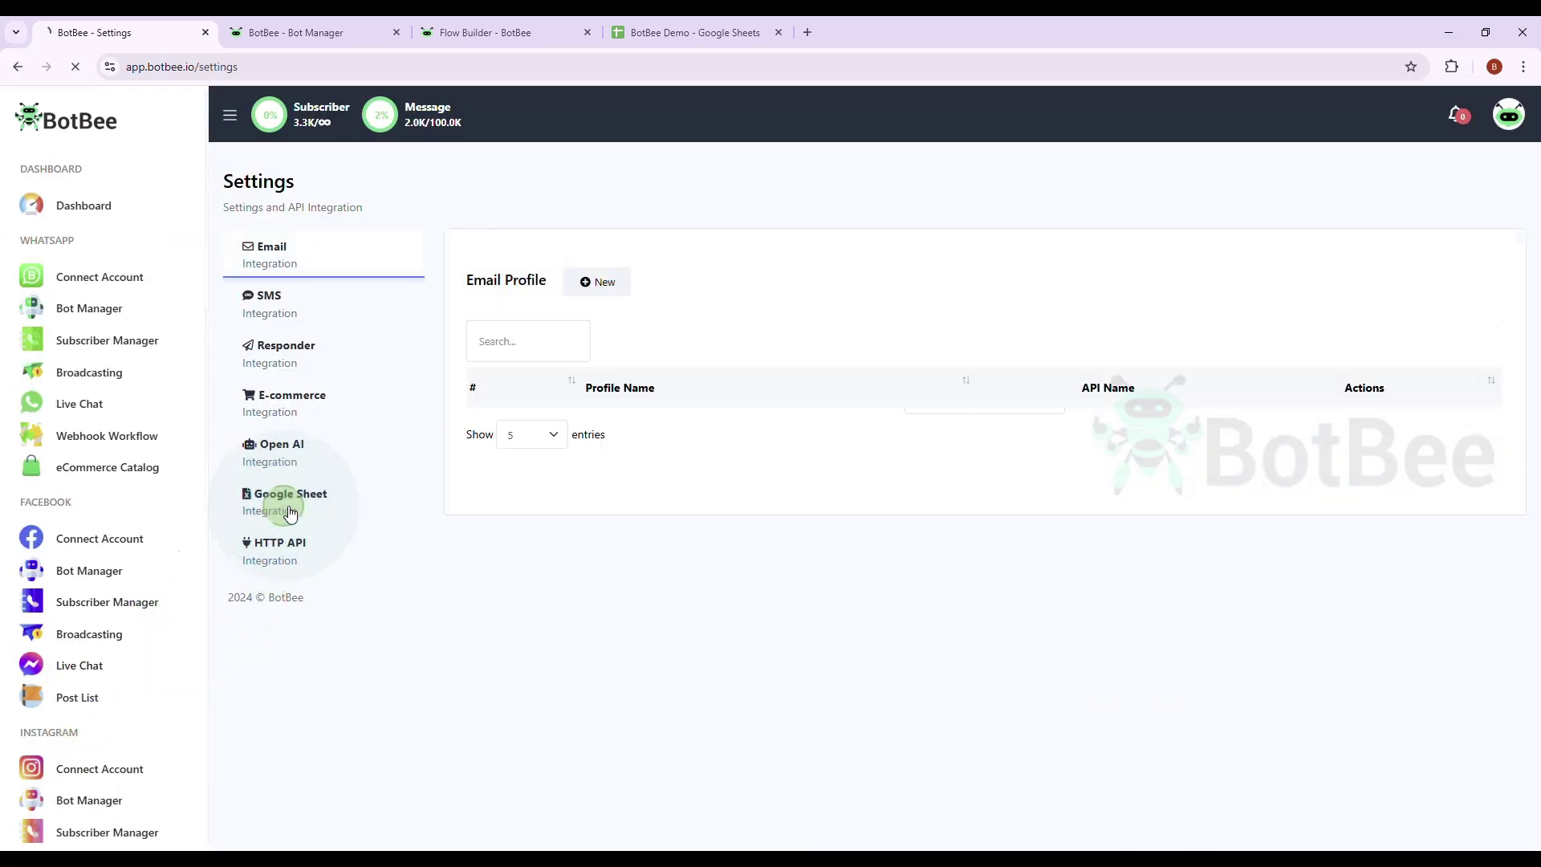
{"action": "left_click", "coordinate": [291, 514]}
{"action": "scroll", "coordinate": [714, 546], "scroll_direction": "down", "scroll_amount": 3}
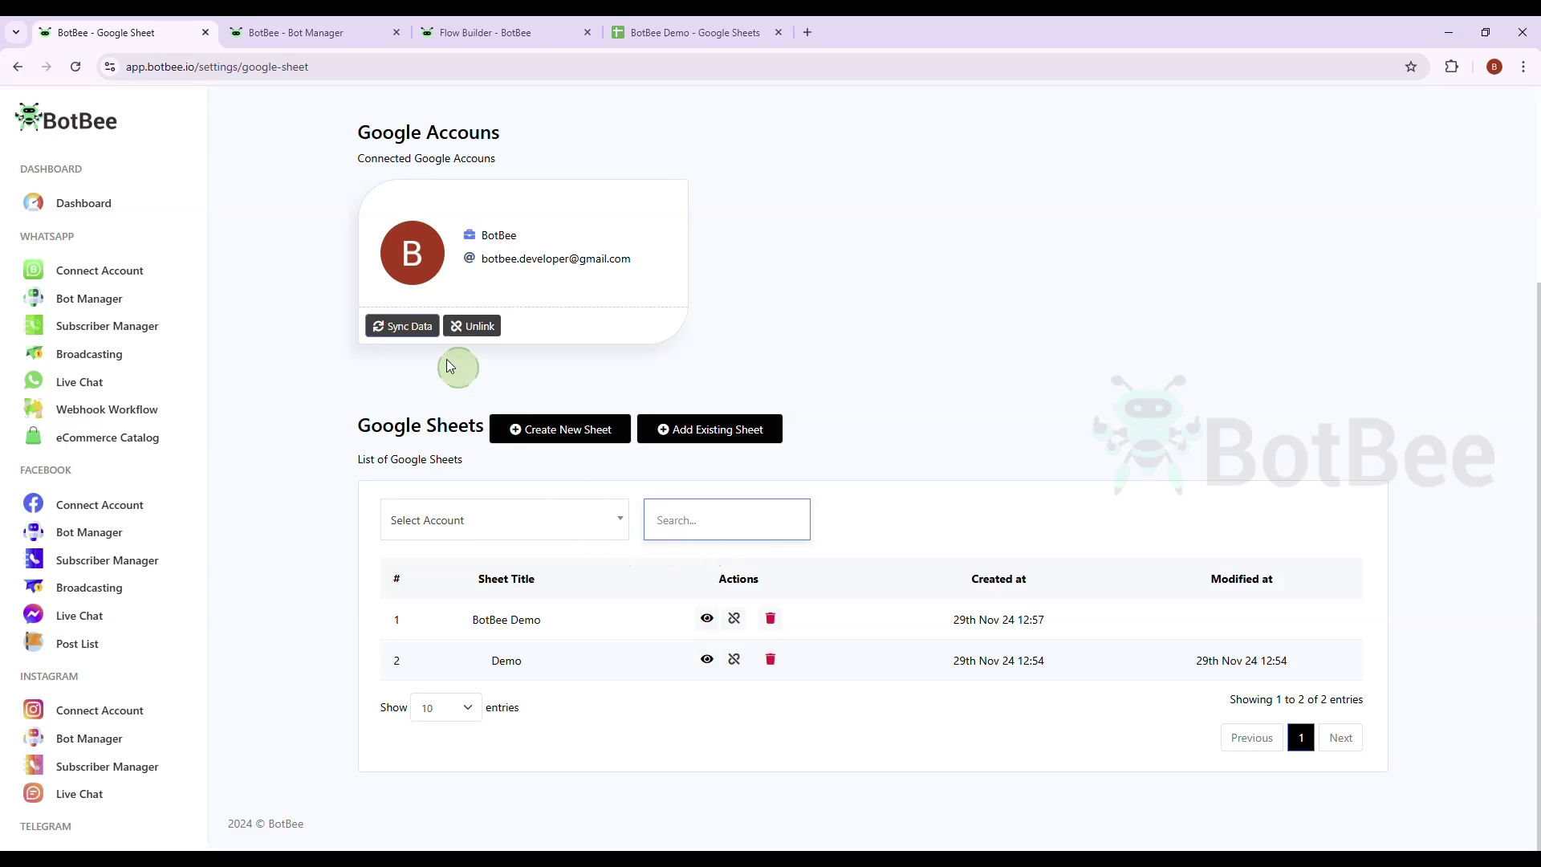
{"action": "left_click", "coordinate": [707, 619]}
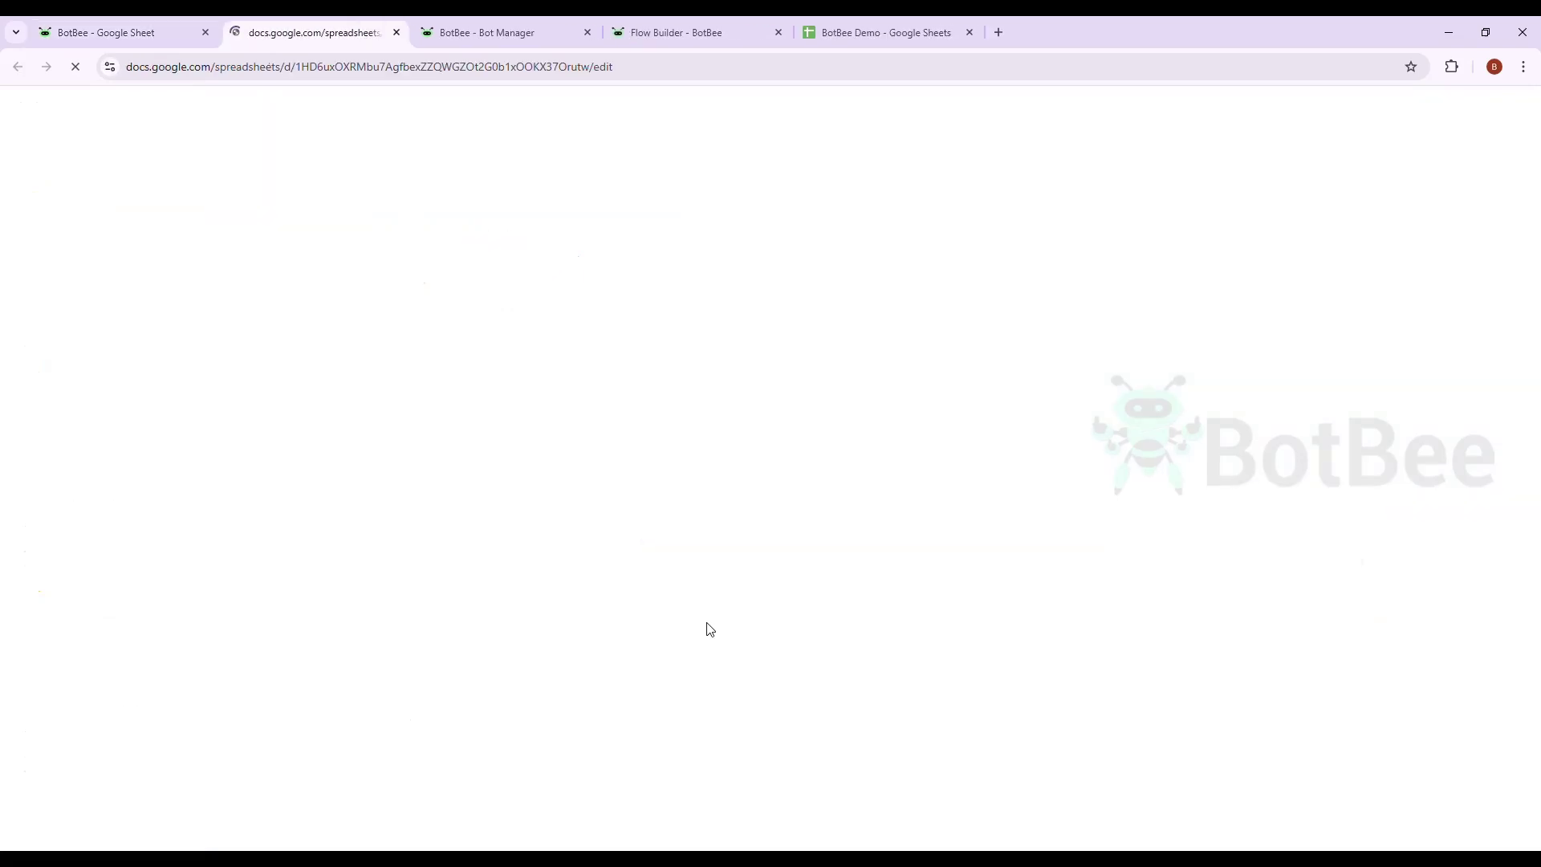